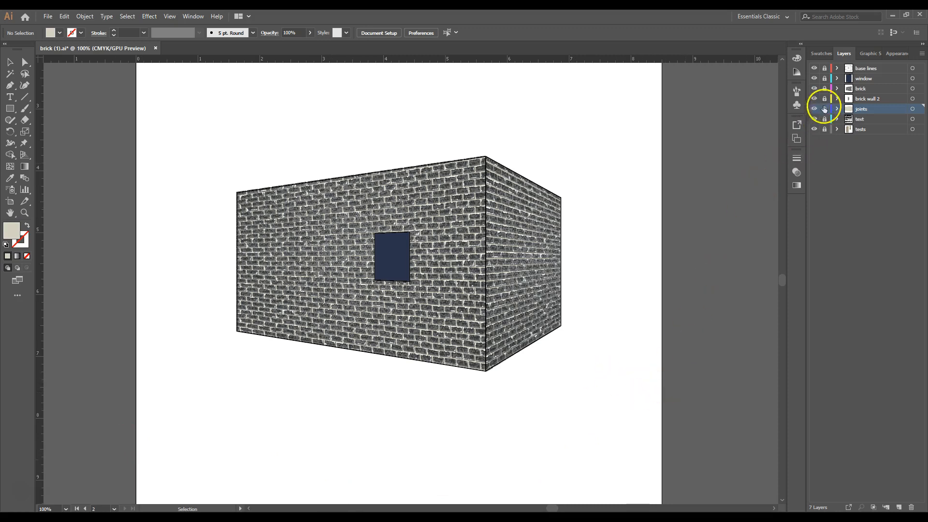
- Unlock the brick wall 2 and joints layers and delete all of their artwork
left_click(827, 101)
left_click(825, 109)
left_click(10, 62)
left_click_drag(499, 129, 438, 189)
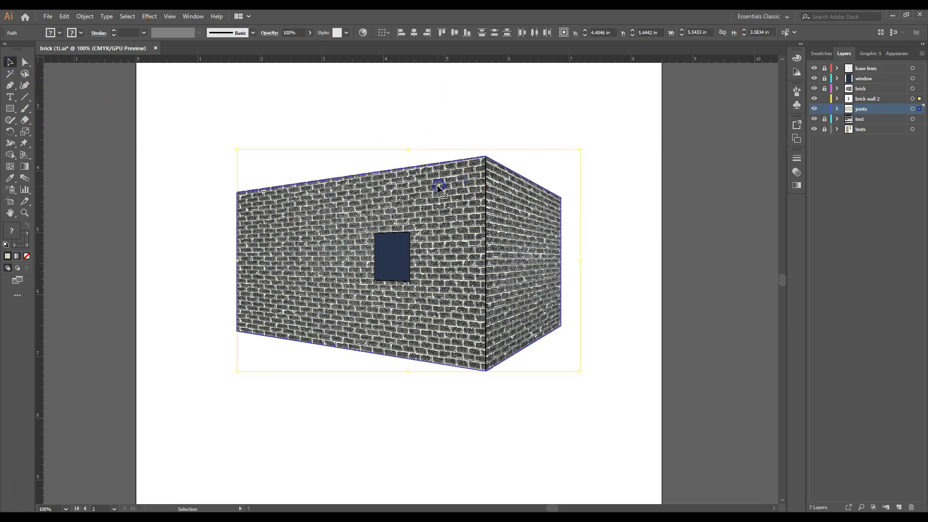
key("Delete")
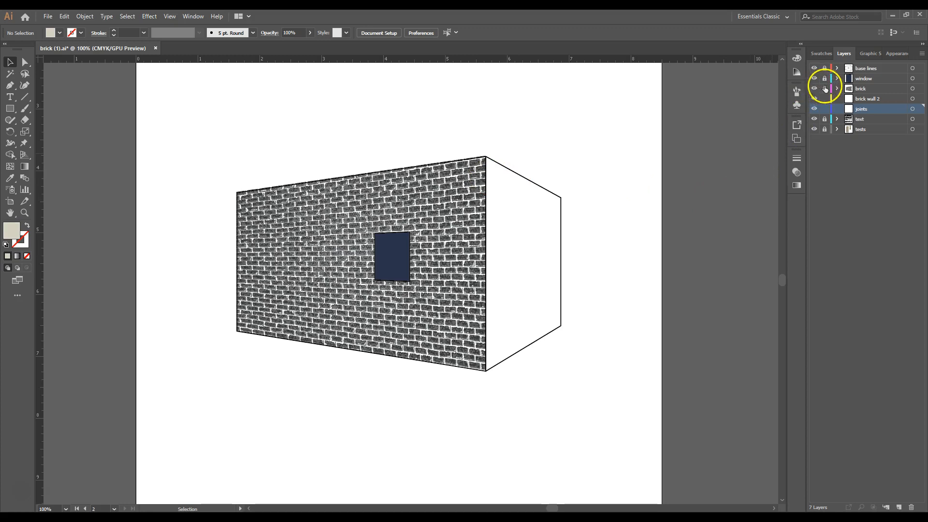
- Delete the brick layer's artwork from the large front wall
left_click_drag(566, 125, 439, 186)
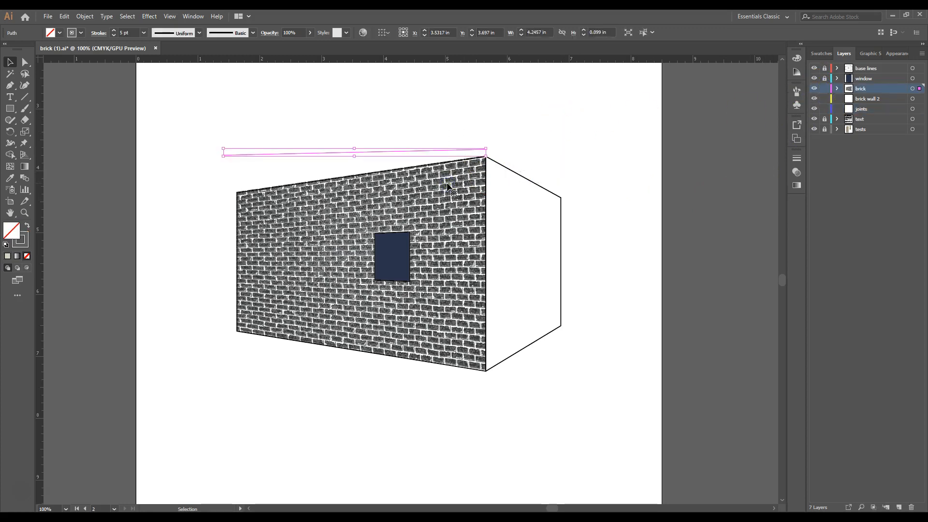
key("Delete")
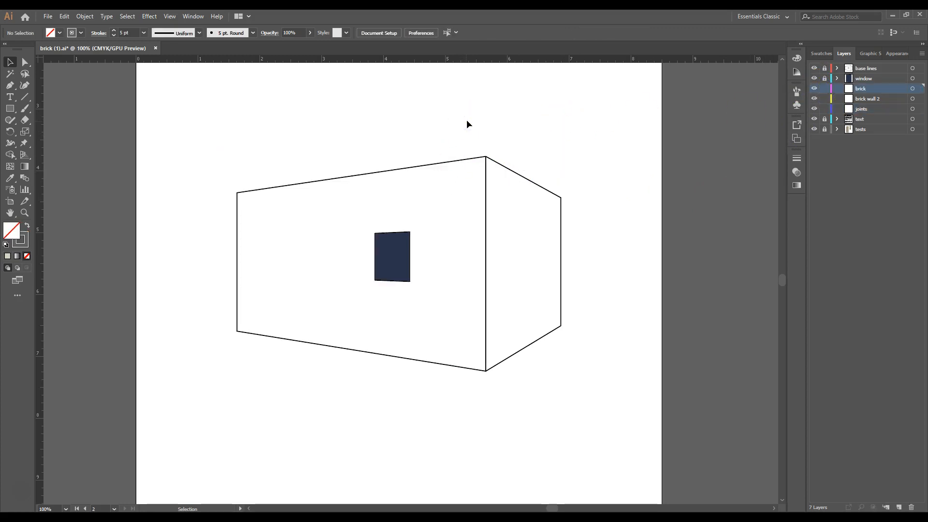
left_click(460, 122)
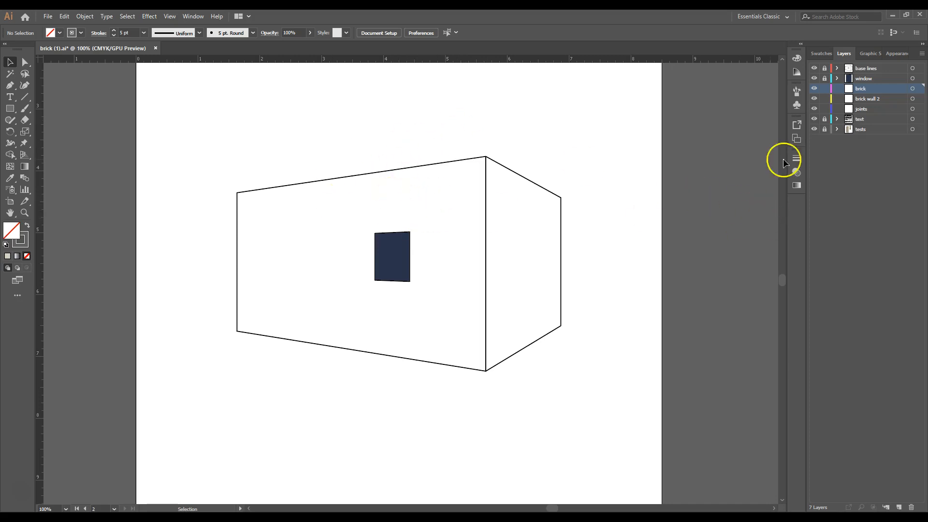
- Make joints the active layer and set a light beige fill with no stroke
left_click(880, 107)
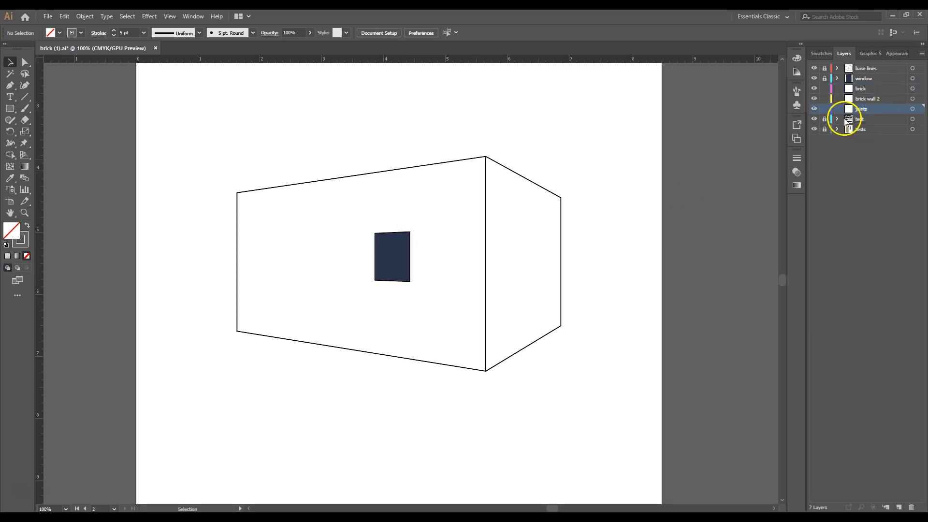
left_click(341, 213)
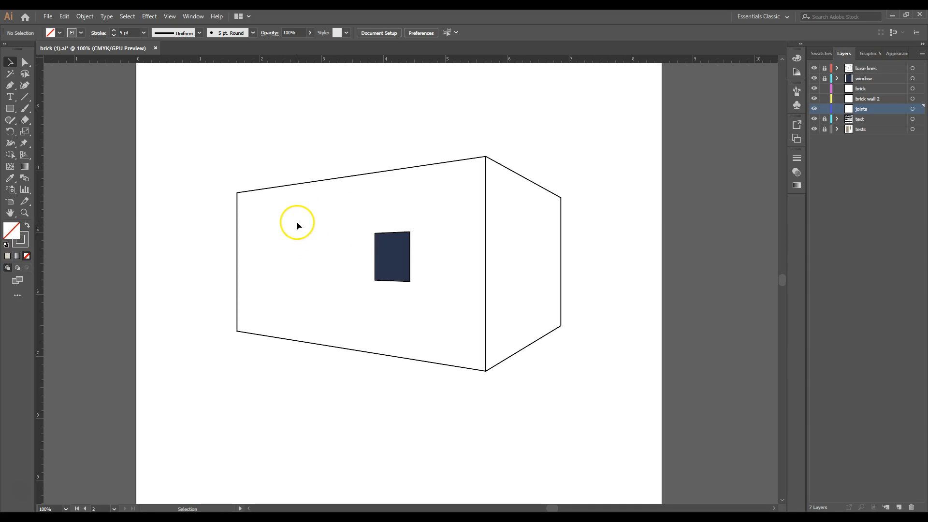
left_click(816, 52)
left_click(894, 117)
left_click(24, 242)
left_click(26, 256)
double_click(11, 231)
left_click_drag(88, 16, 255, 112)
left_click(398, 145)
- Draw a closed Pen shape along the building's outer outline, covering both walls with the beige joint colour
left_click(10, 85)
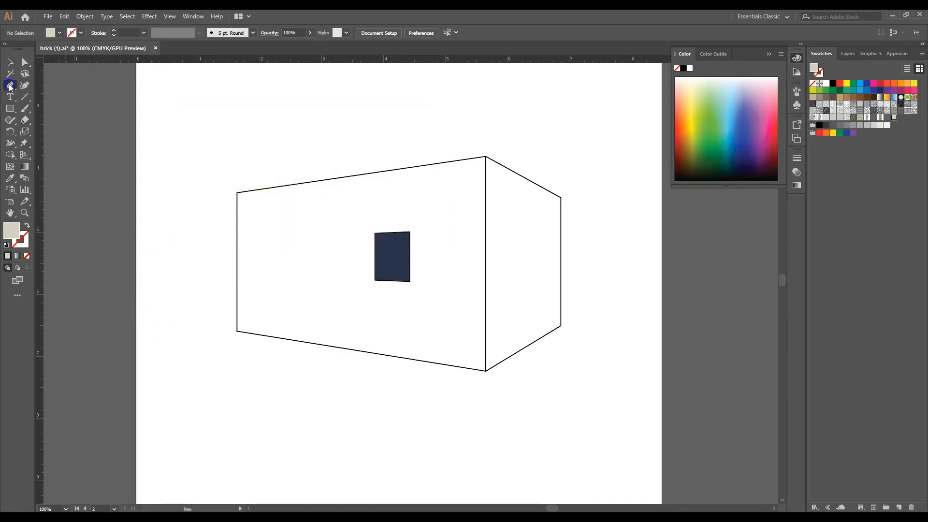
left_click(236, 194)
left_click(486, 157)
left_click(561, 198)
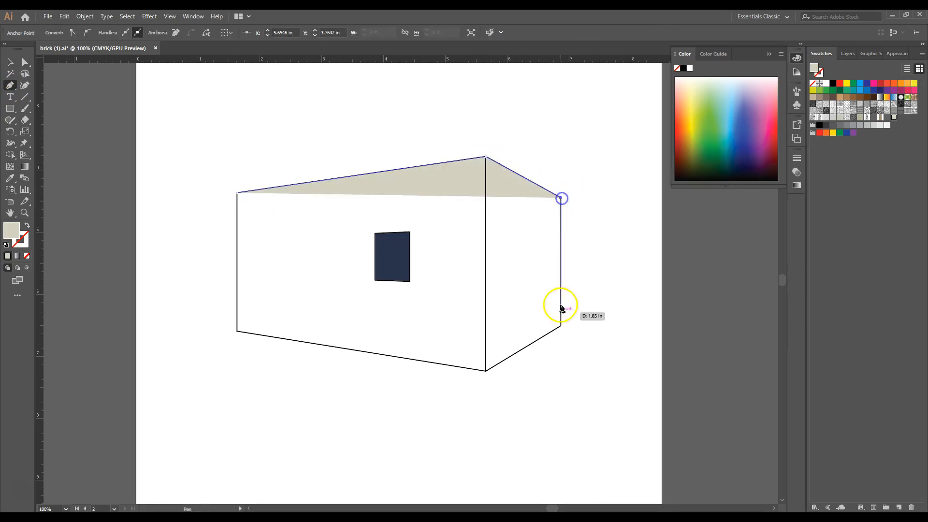
left_click(561, 325)
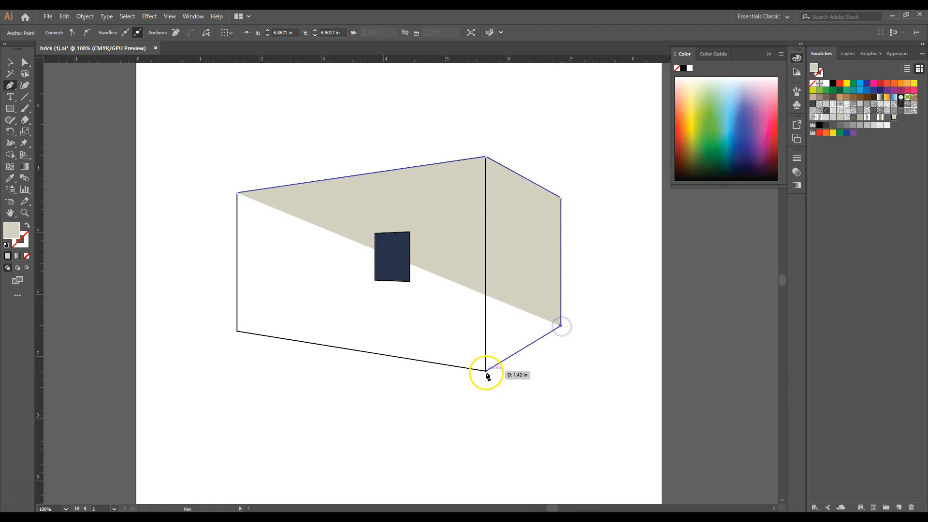
left_click(486, 371)
left_click(236, 331)
left_click(237, 194)
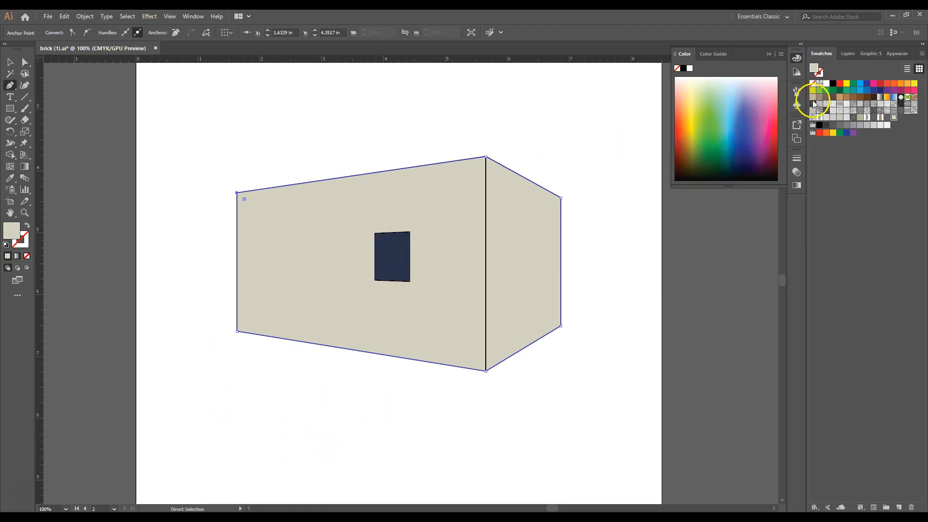
- Lock the joints layer and make brick the active layer
left_click(846, 54)
left_click(866, 79)
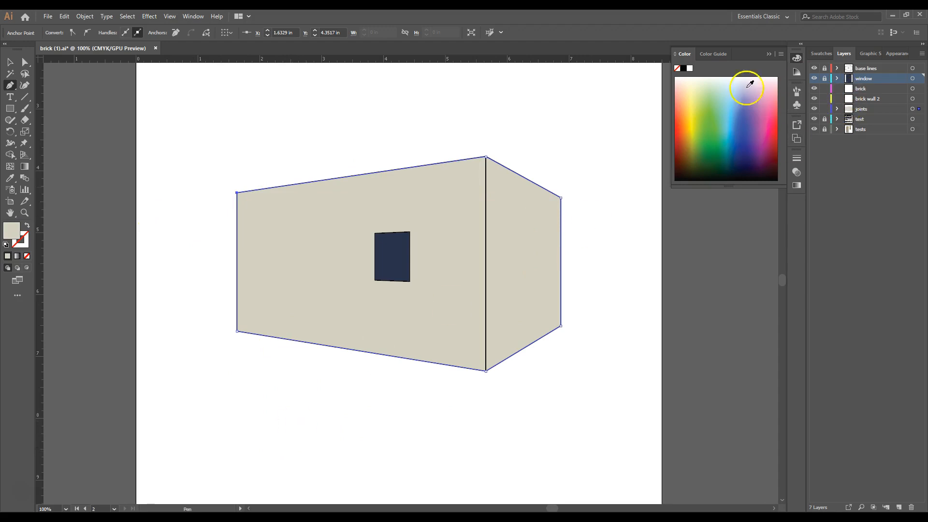
left_click(824, 110)
left_click(871, 89)
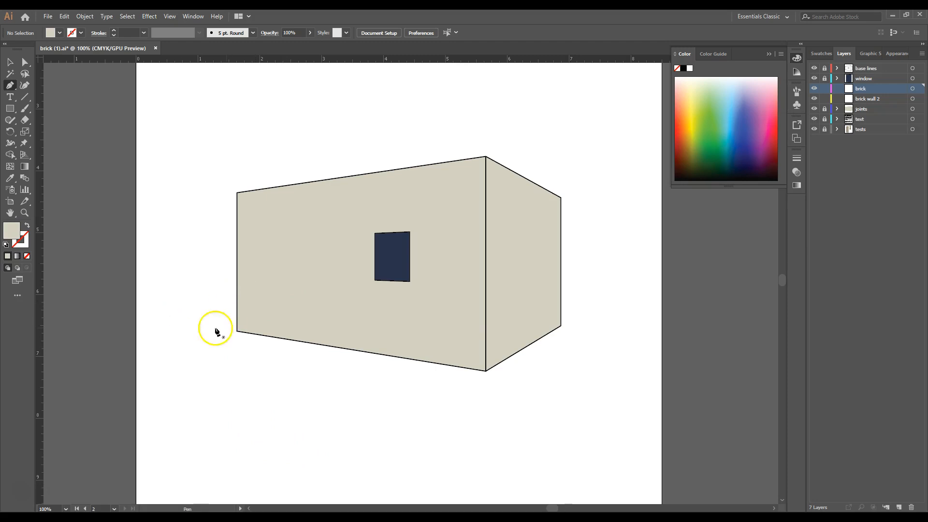
left_click(237, 331)
left_click(760, 331)
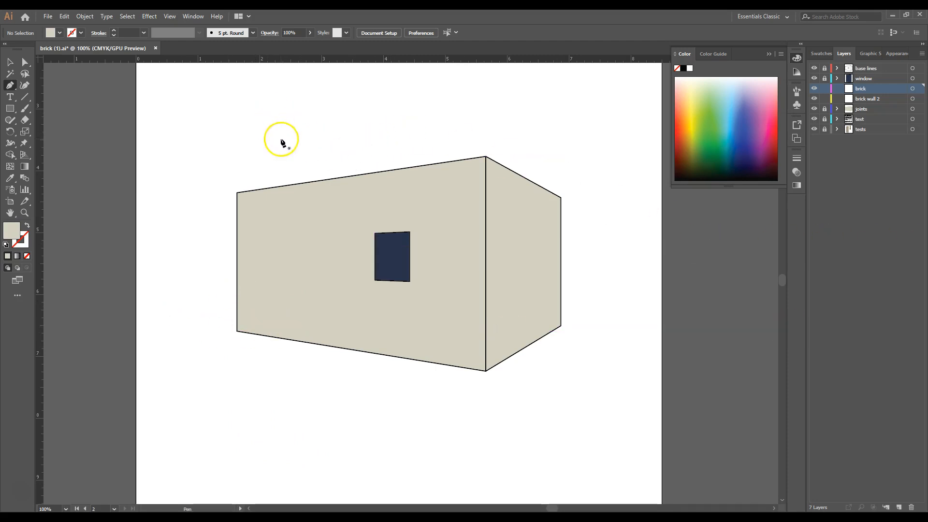
left_click(10, 63)
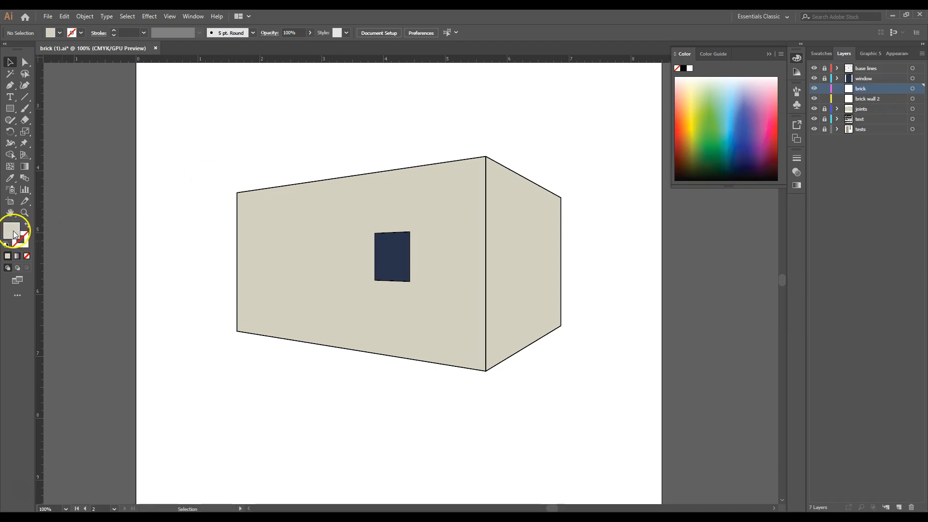
- Set the drawing colours to no fill and a dark grey stroke (#606161)
left_click(26, 256)
left_click(22, 240)
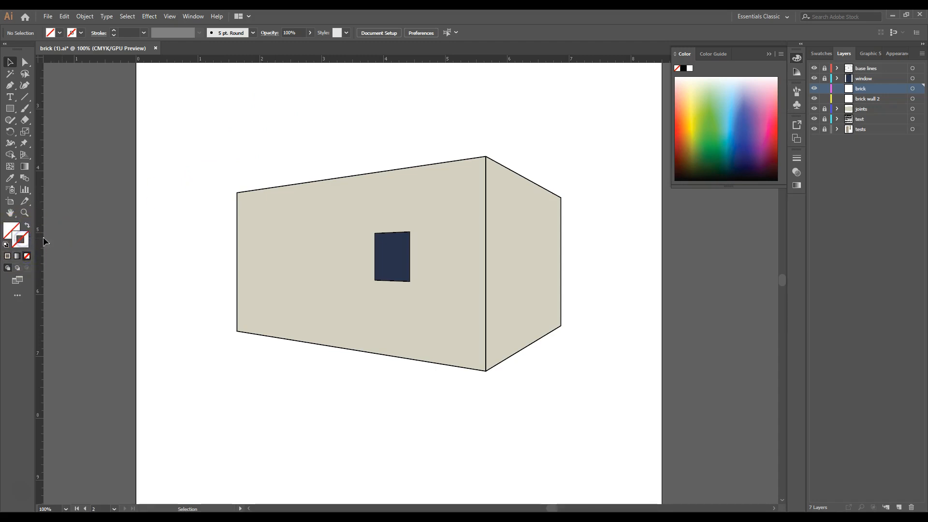
left_click(824, 55)
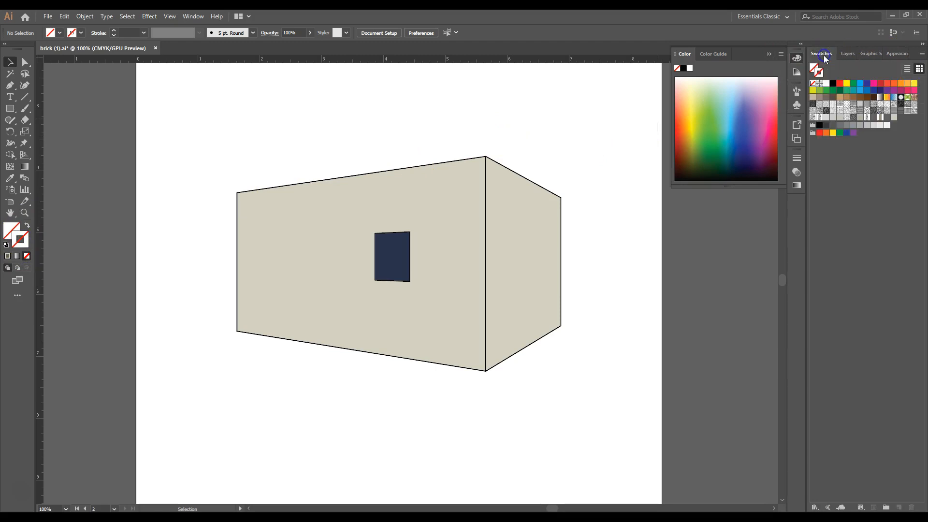
left_click(887, 117)
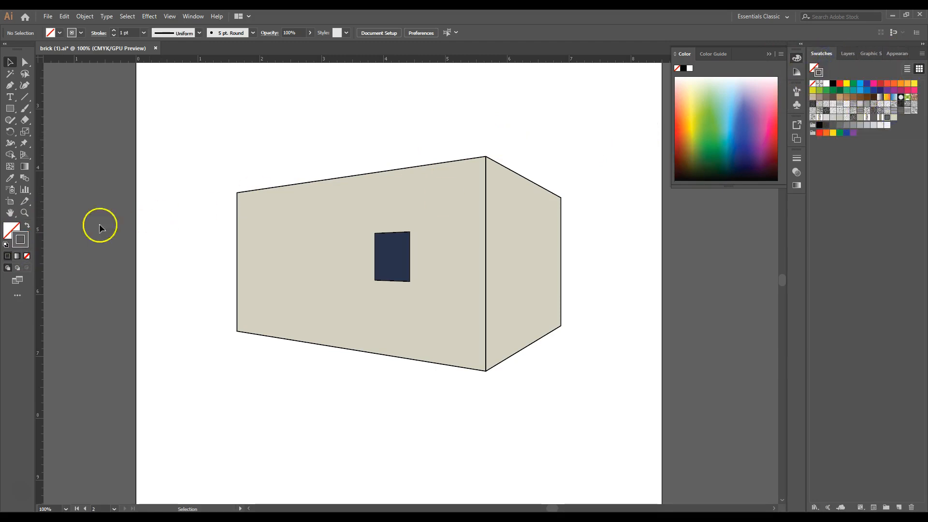
double_click(17, 239)
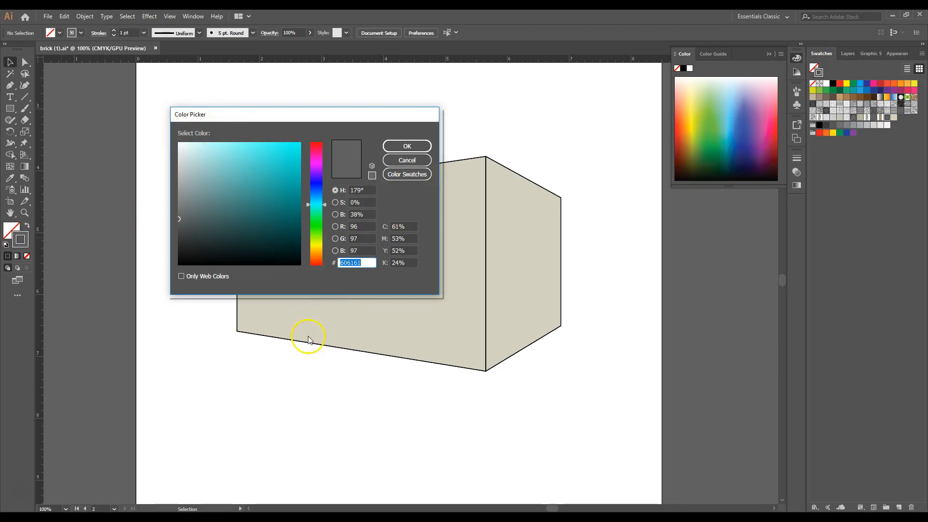
left_click(397, 146)
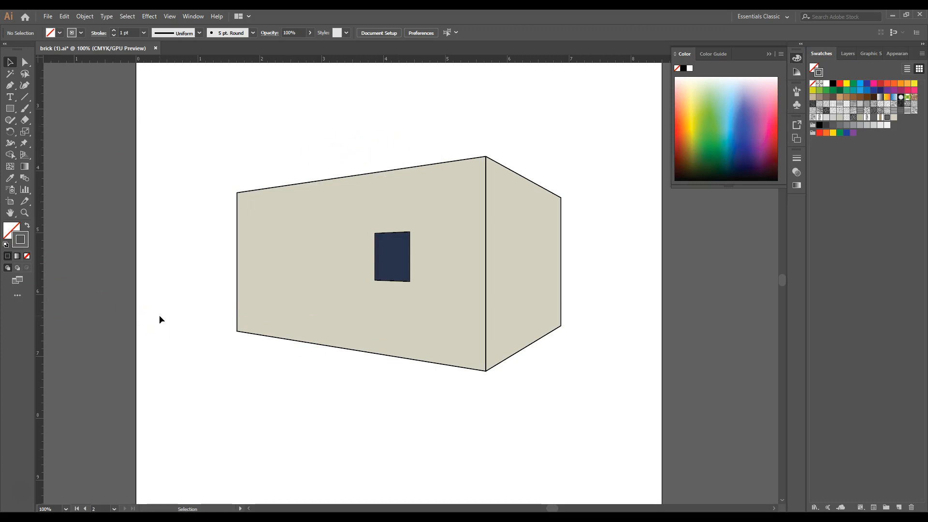
- Draw a horizontal Pen line about 4.02 in long from the building's top front corner to above the front wall's far edge
left_click(13, 86)
left_click(486, 157)
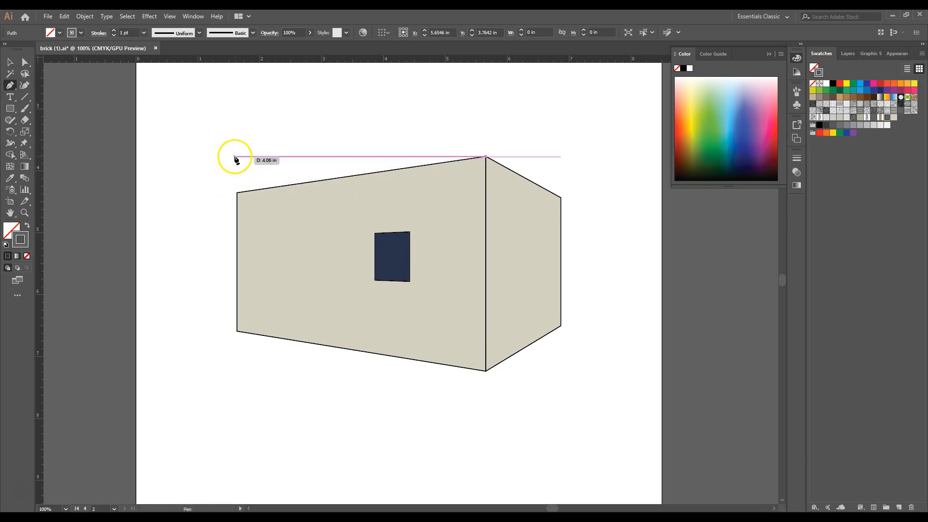
left_click(237, 156)
left_click(9, 62)
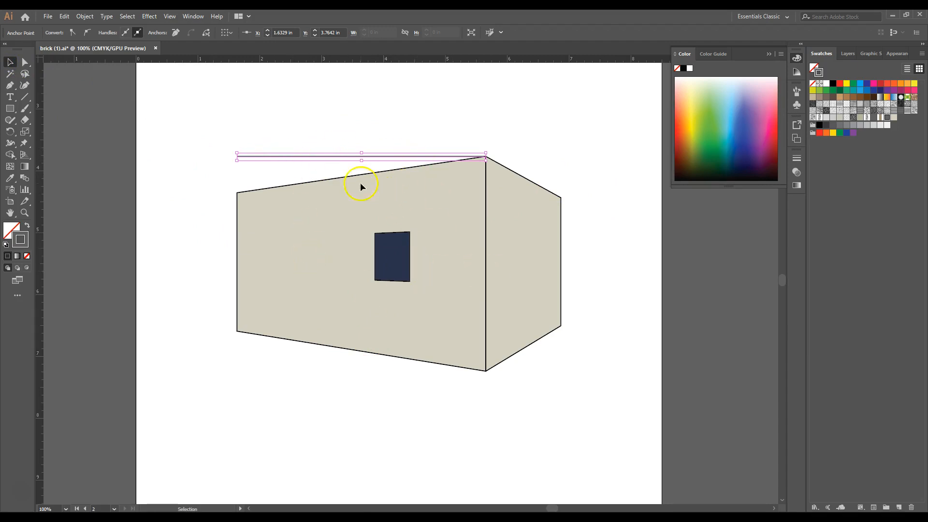
- Set the horizontal line's stroke weight to 5 pt
left_click(796, 160)
left_click(746, 169)
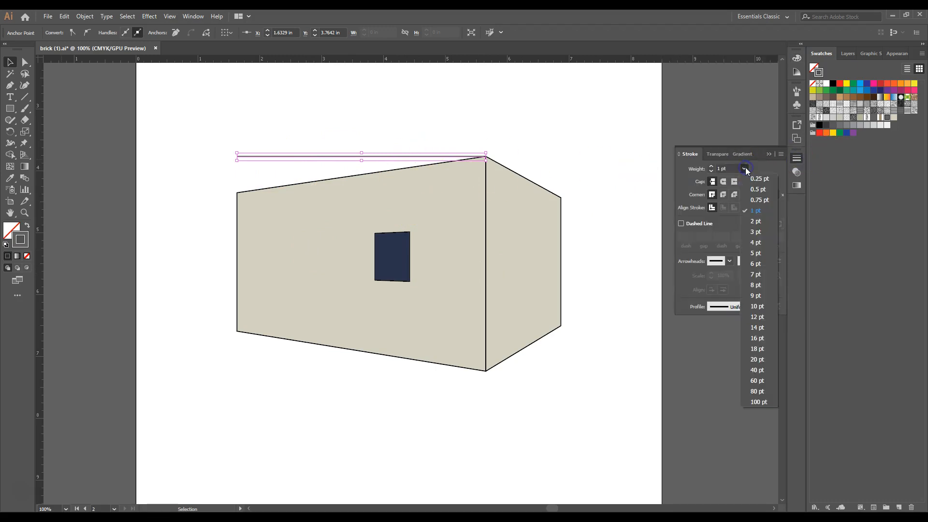
left_click(748, 258)
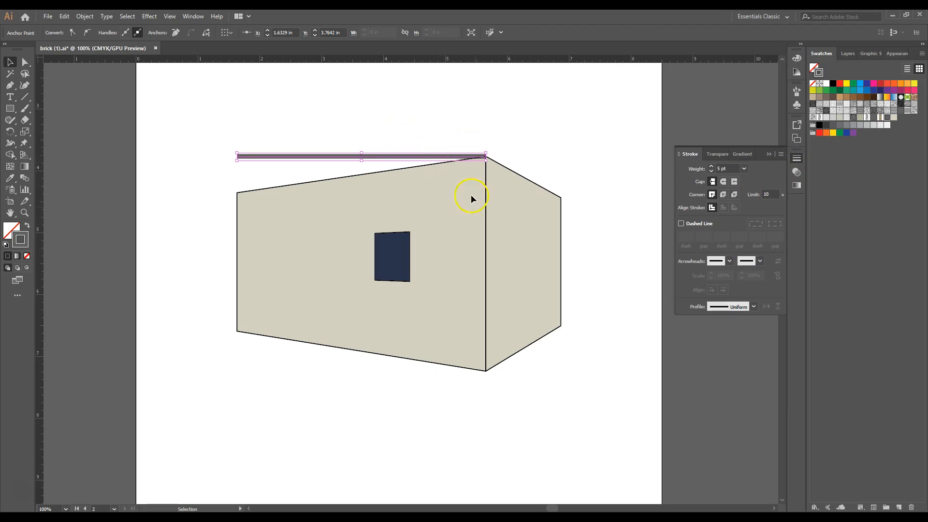
left_click(319, 117)
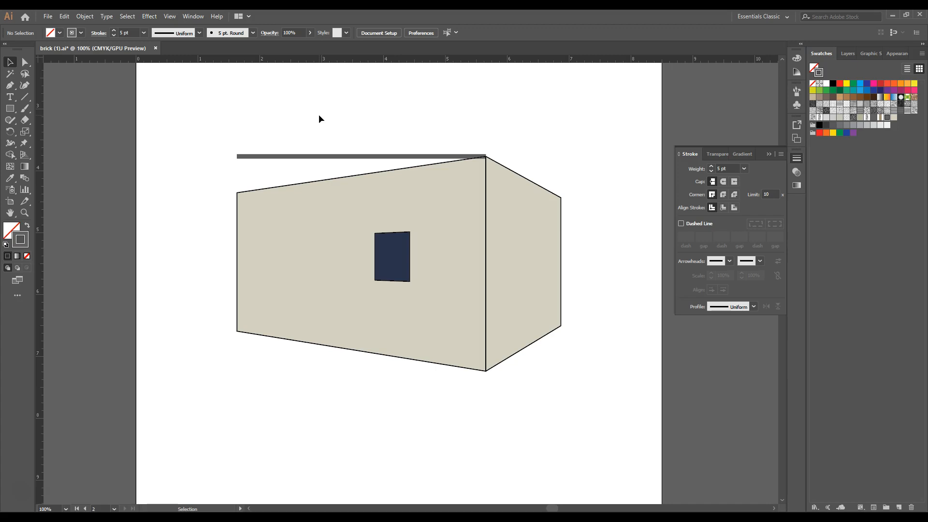
- Make the horizontal line dashed with a 12 pt dash and a 2 pt gap
left_click(345, 158)
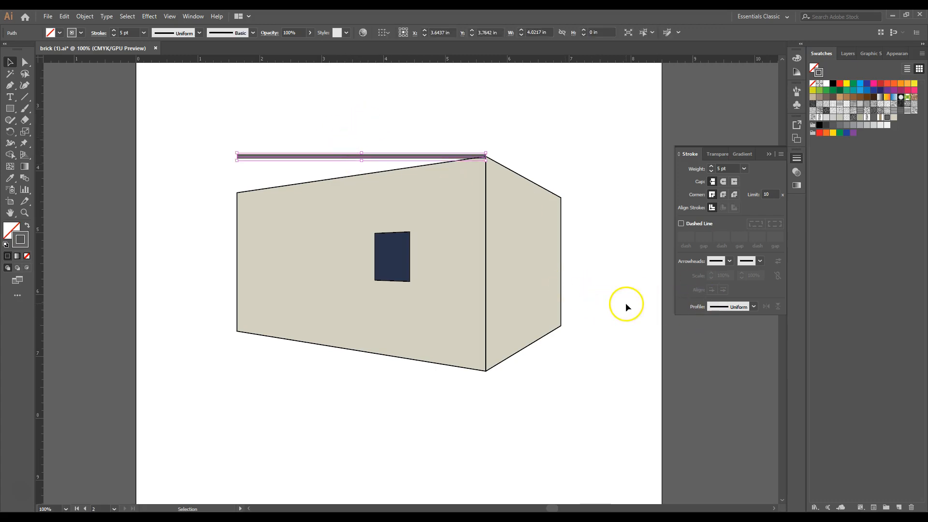
left_click(682, 224)
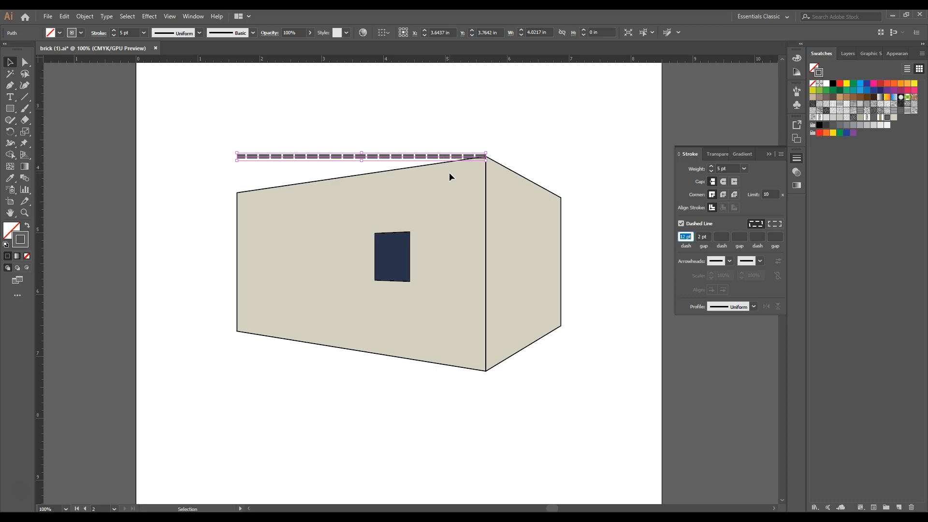
left_click(700, 236)
left_click(690, 237)
double_click(700, 237)
type("2")
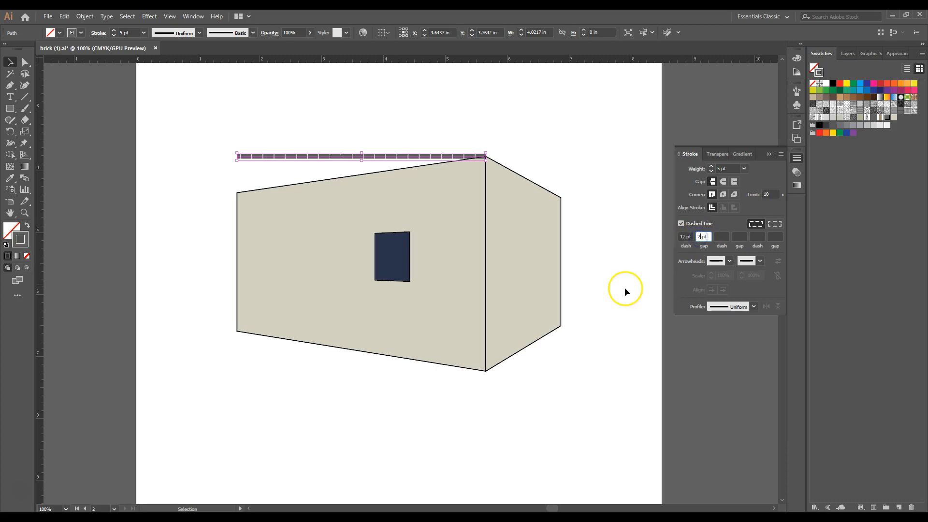
left_click(685, 236)
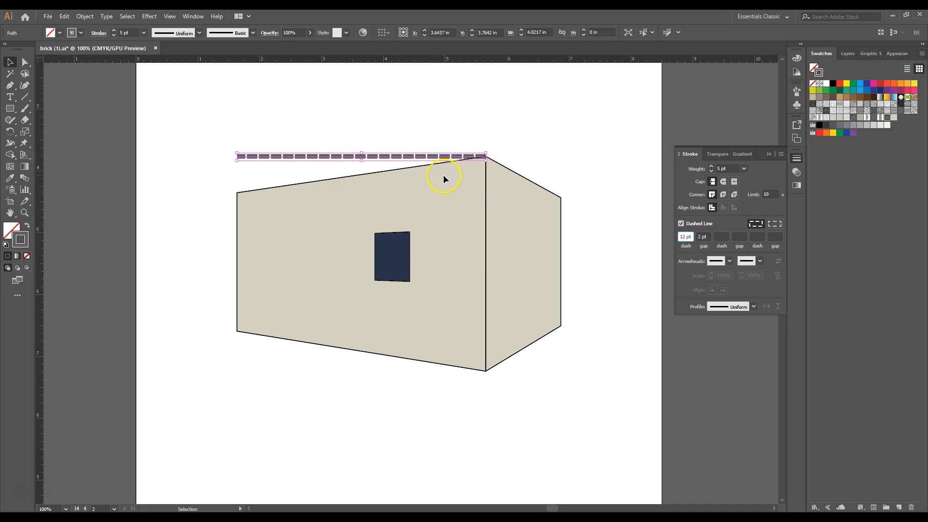
left_click(256, 121)
- Start a Transform effect on the dashed line and set it to 1 copy
left_click(266, 156)
left_click(145, 17)
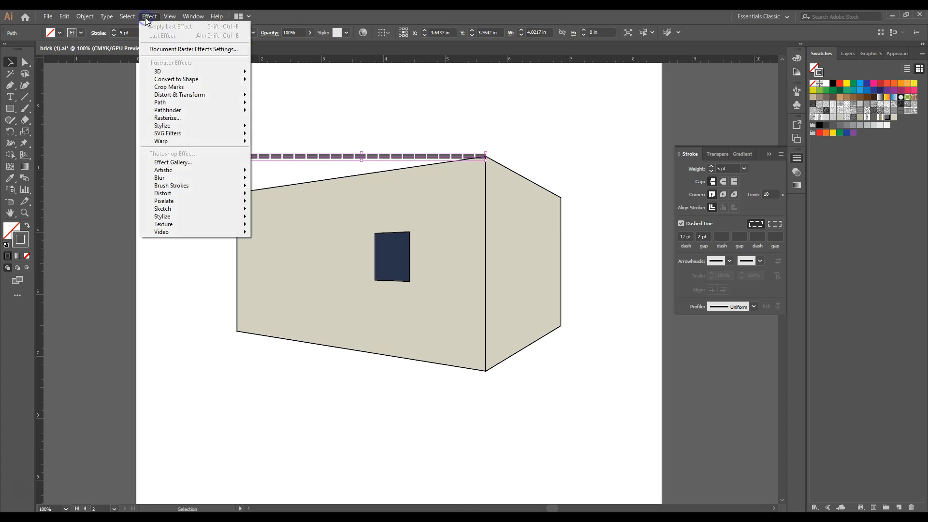
left_click(186, 98)
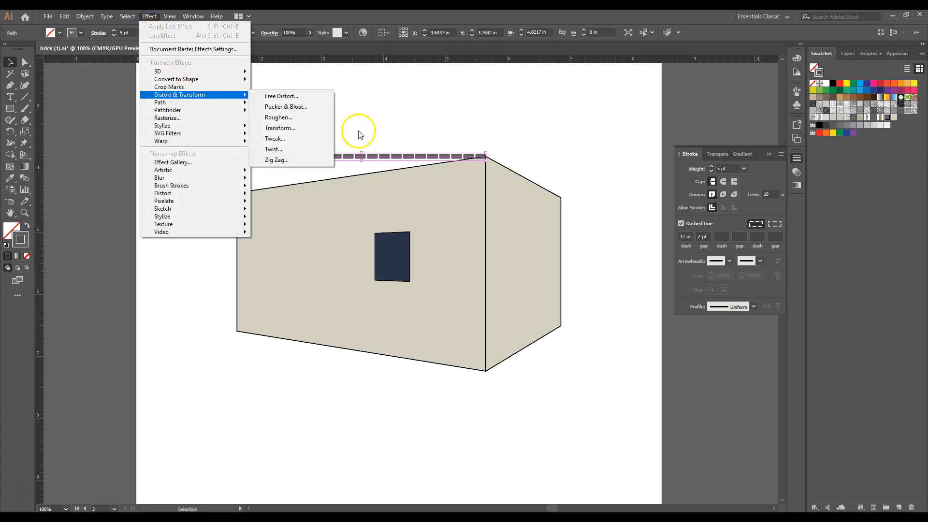
left_click(279, 131)
left_click_drag(46, 18, 533, 141)
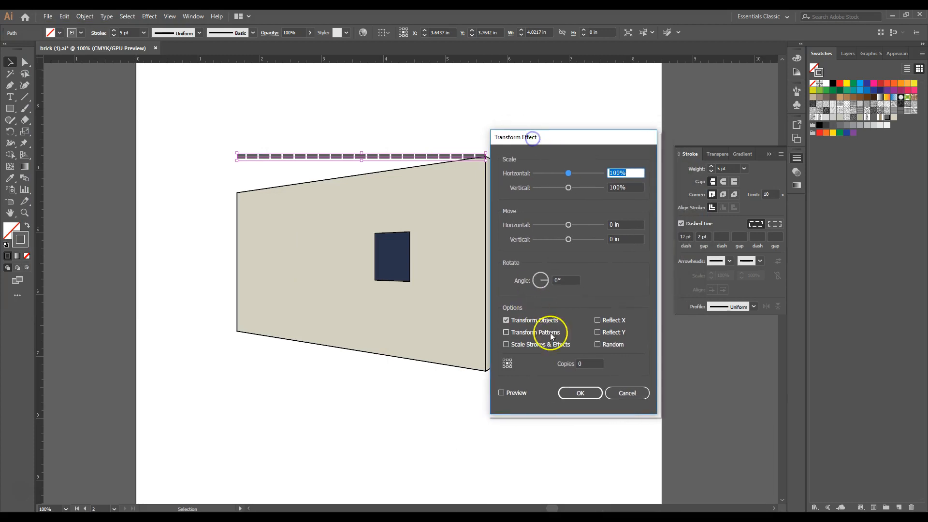
left_click(587, 365)
type("1")
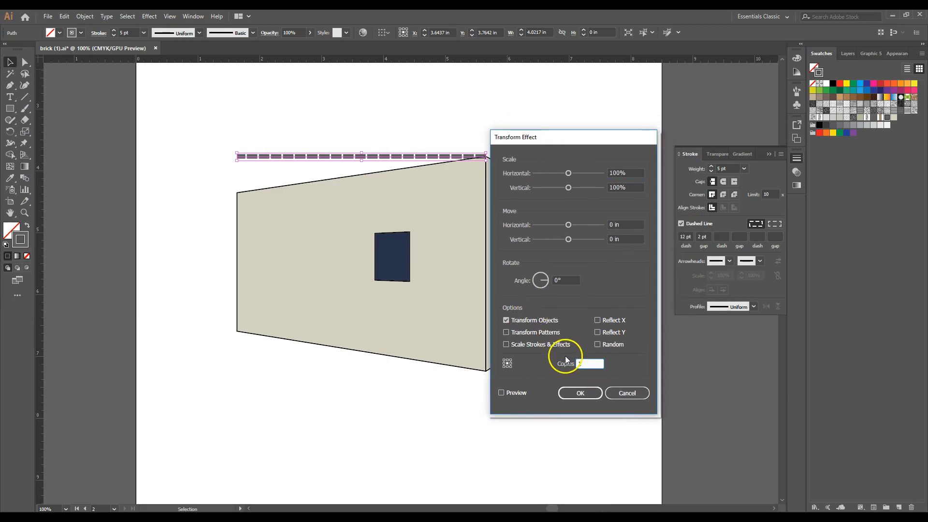
- Set the Transform effect's vertical move to 0.09 in and preview the copied brick row
left_click(605, 240)
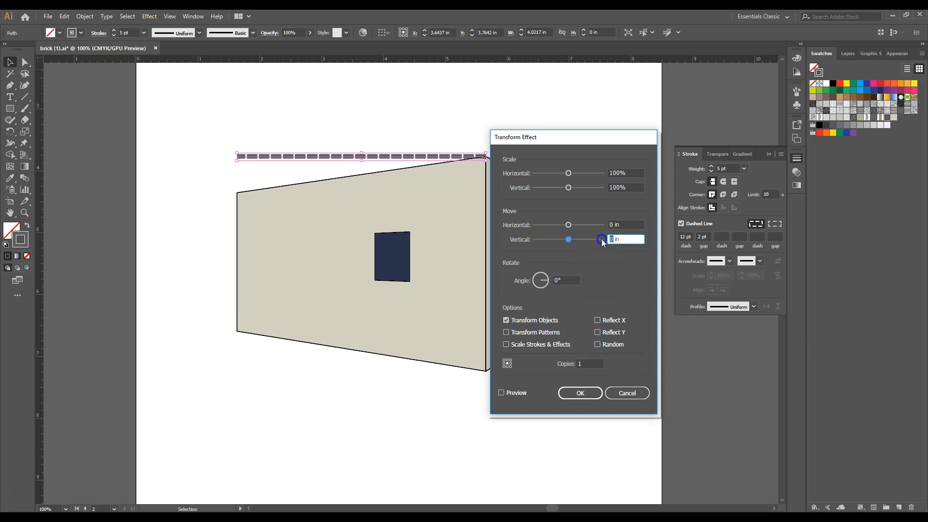
type(".09")
left_click(619, 225)
left_click(620, 226)
left_click(513, 391)
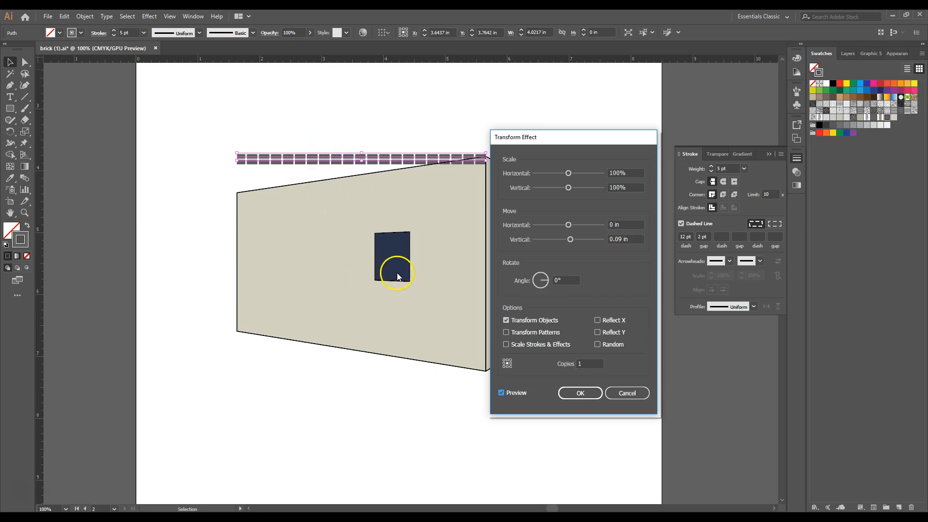
- Set the Transform effect's horizontal move to 0.09 in and apply it to offset the copied brick row
double_click(606, 225)
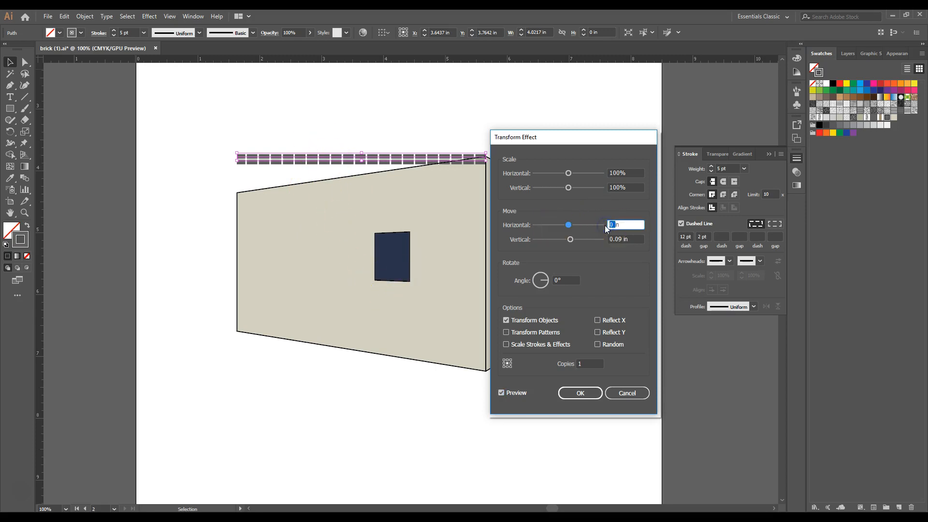
type(".09")
left_click(639, 239)
left_click(638, 238)
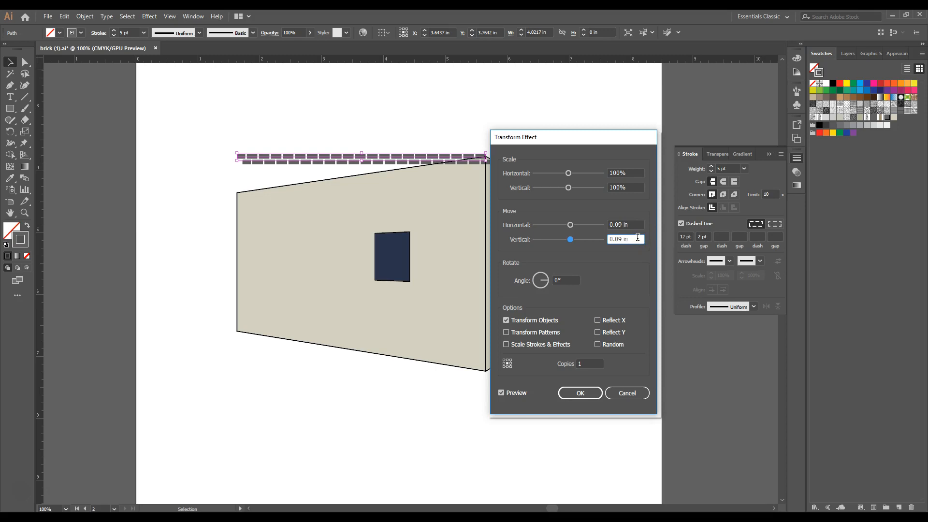
left_click(580, 393)
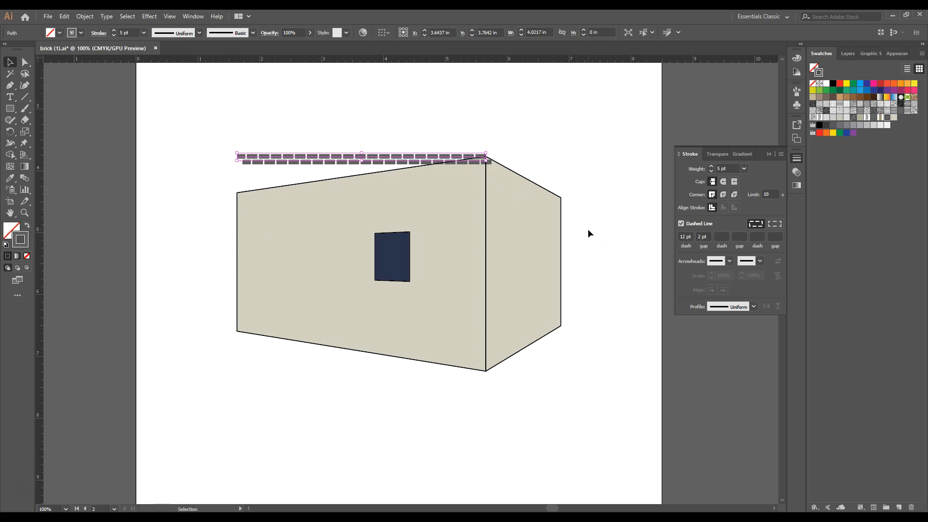
- Add a second Transform effect to the brick rows with preview on and 17 copies
left_click(270, 155)
left_click(150, 16)
mouse_move(159, 96)
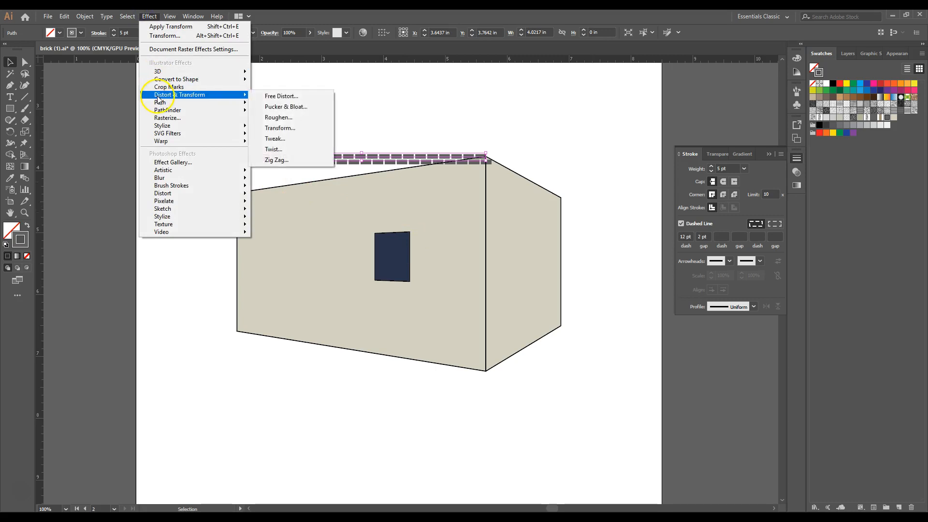
left_click(291, 120)
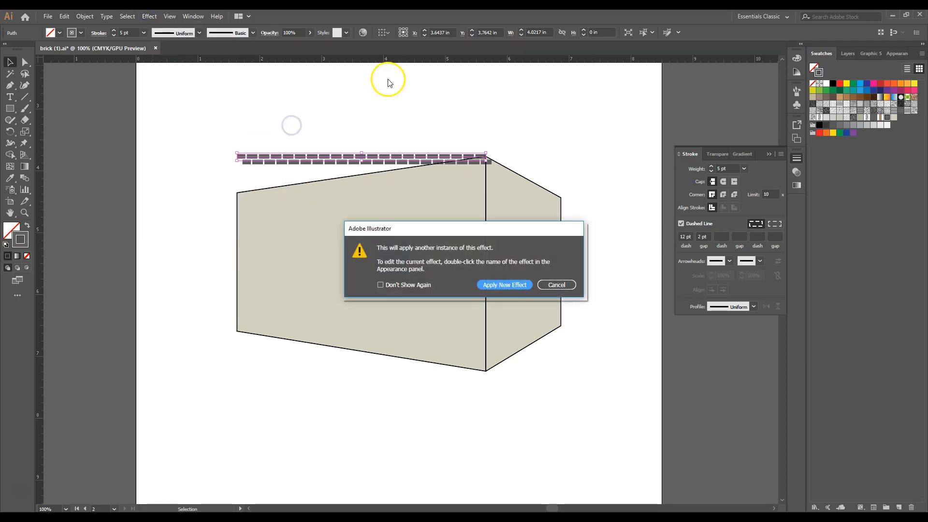
left_click(488, 286)
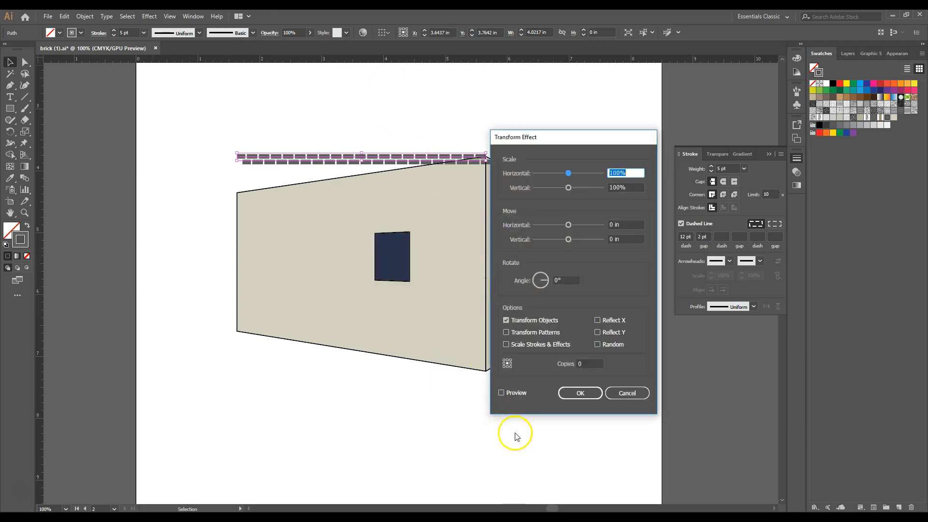
left_click(522, 392)
left_click(565, 364)
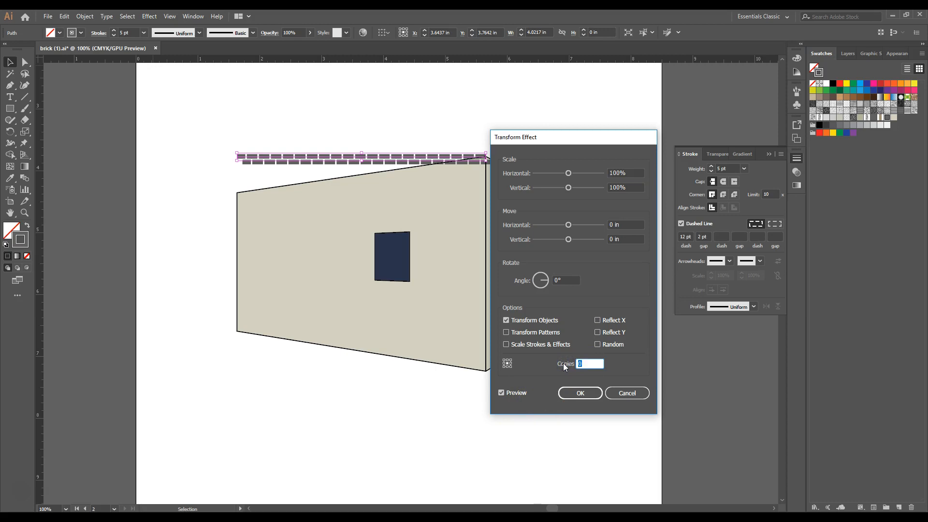
type("17")
- Set the second Transform effect's vertical move to 0.18 in and apply it to fill the wall with brick rows
left_click(634, 238)
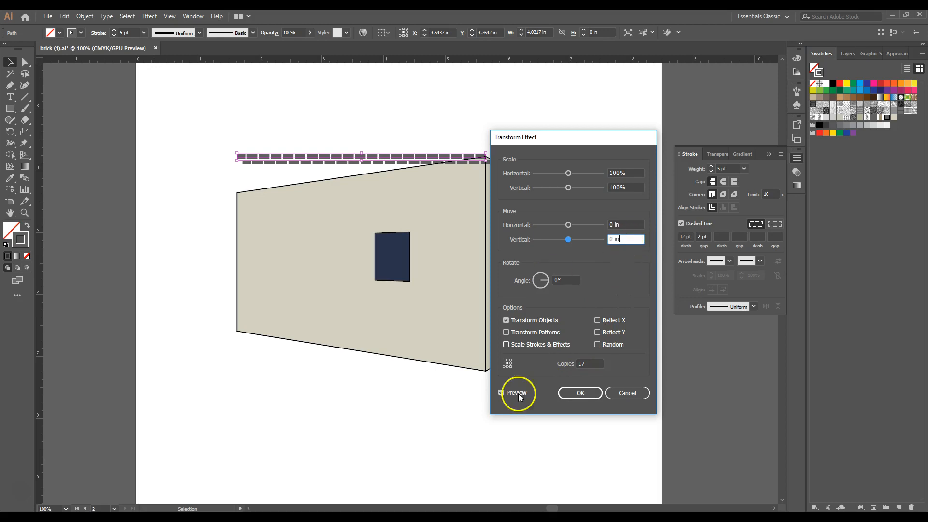
double_click(609, 239)
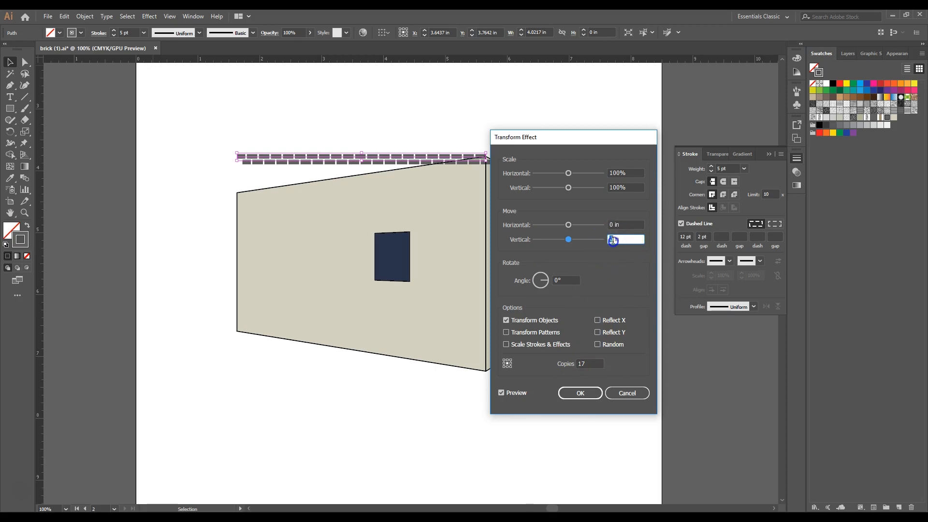
type(".18")
left_click(636, 224)
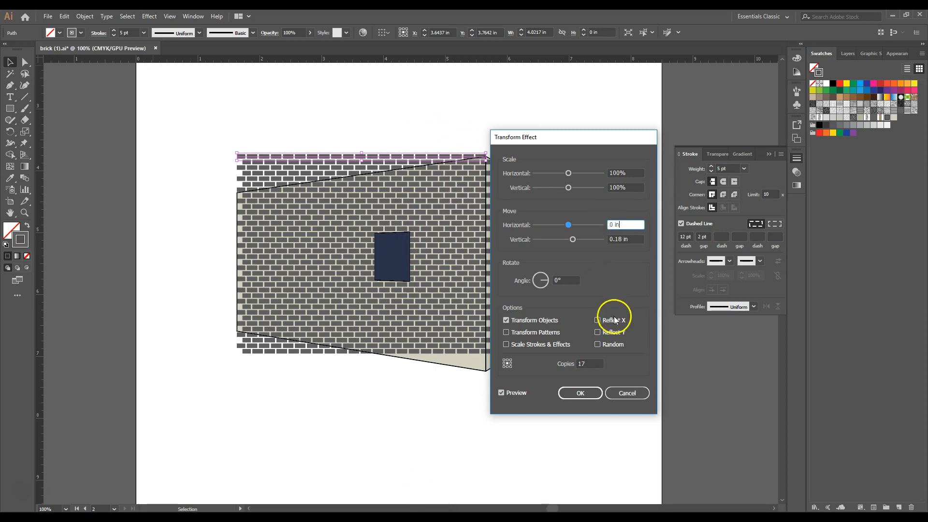
left_click(580, 393)
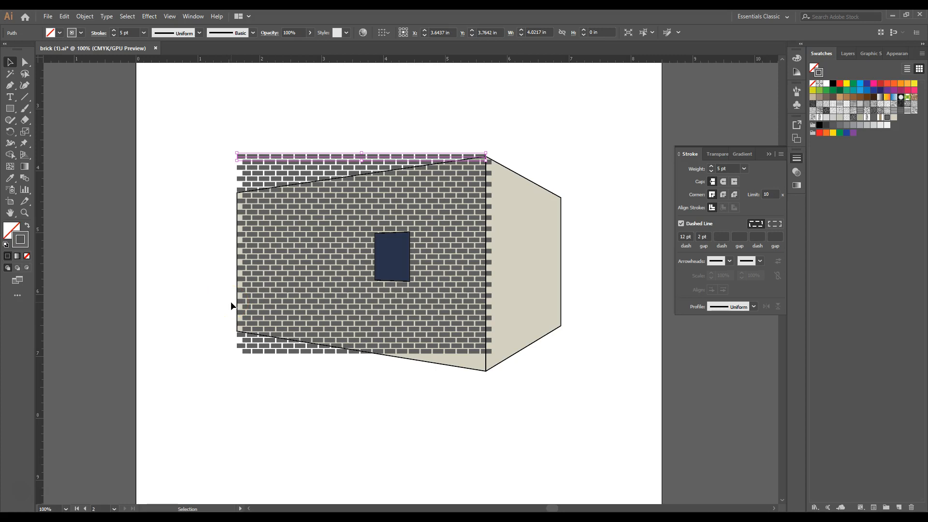
- Extend the left end of the dashed brick line outward by about 0.25 in, past the wall's left edge
left_click(25, 62)
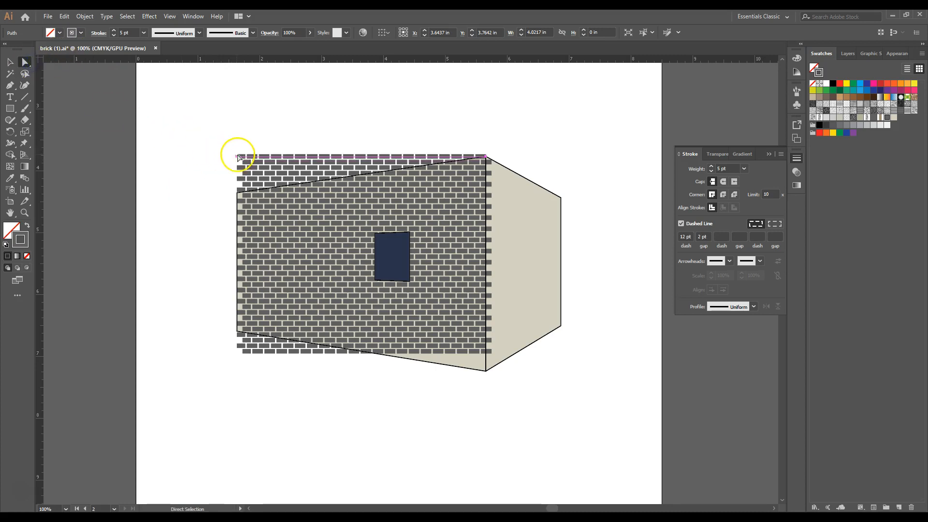
left_click_drag(237, 157, 221, 155)
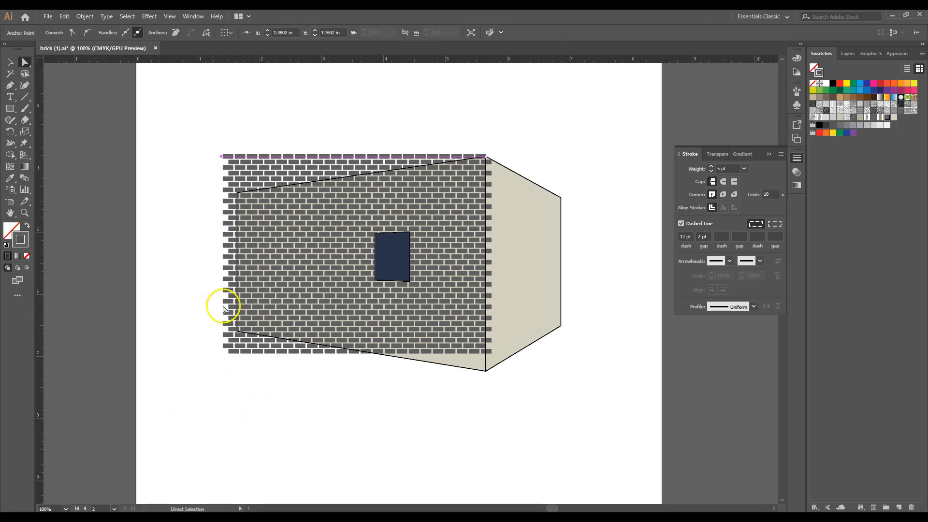
left_click(245, 433)
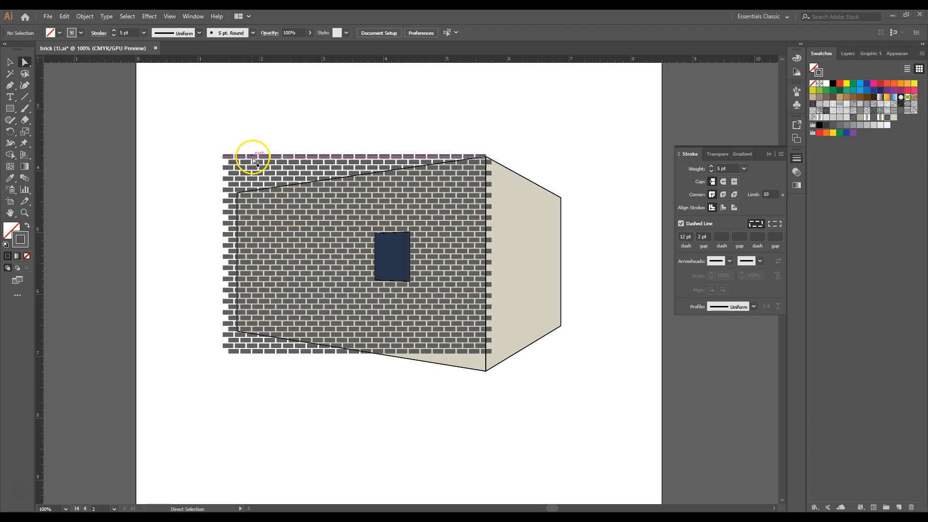
- Apply a Stained Glass texture effect to the bricks with cell size 4 and border thickness 1
left_click(10, 62)
left_click(281, 160)
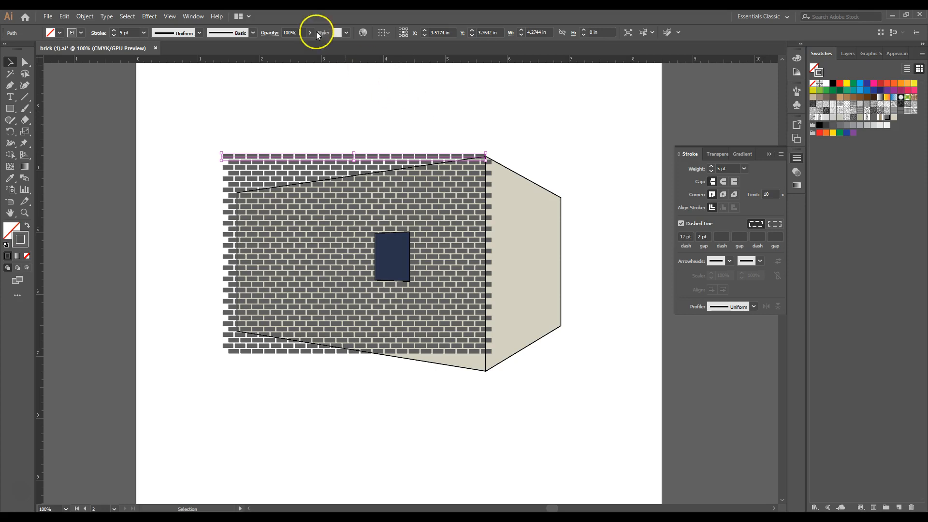
left_click(147, 16)
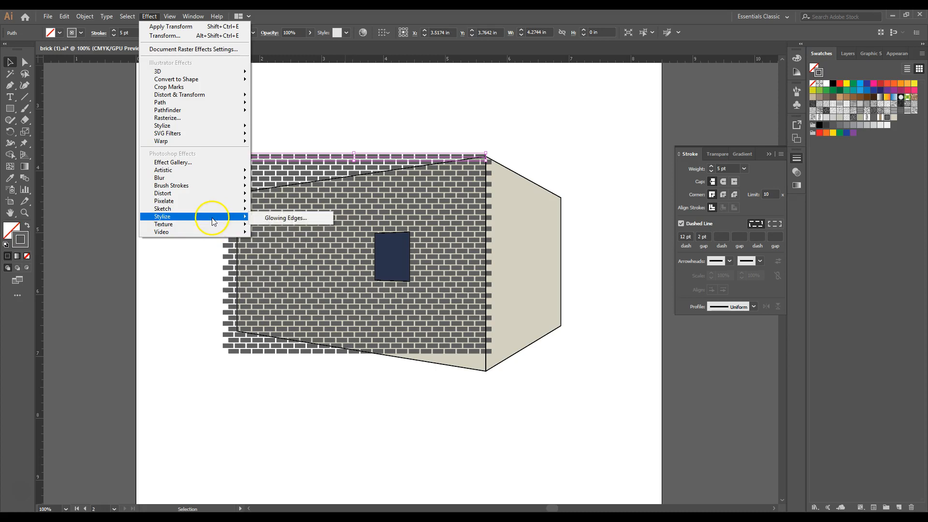
left_click(294, 268)
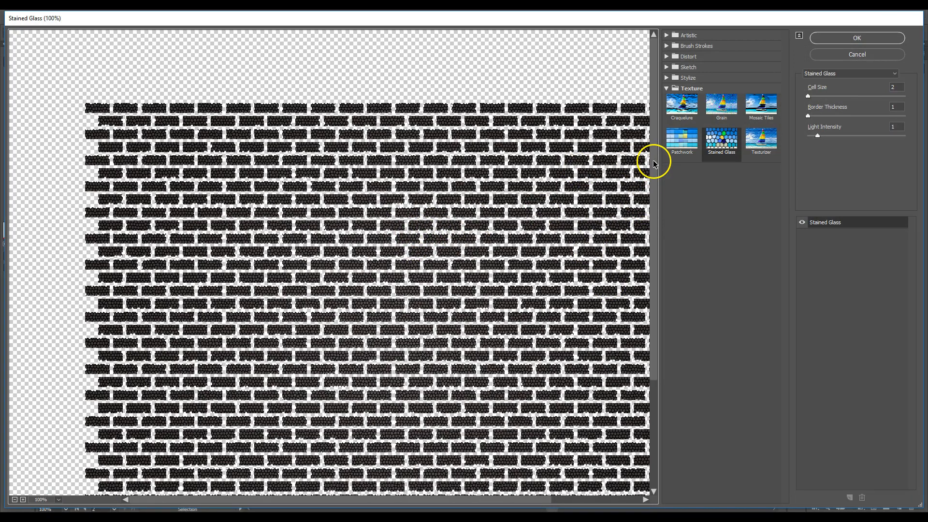
left_click(893, 86)
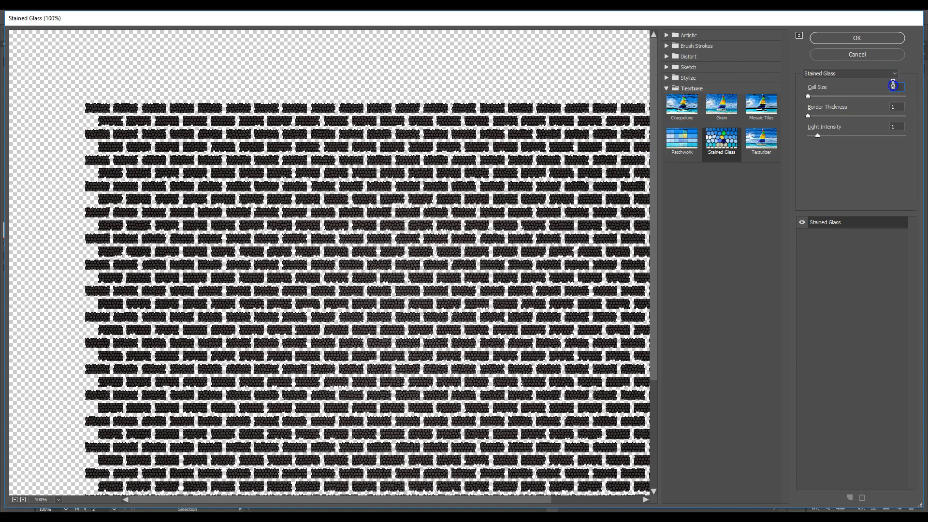
left_click(900, 107)
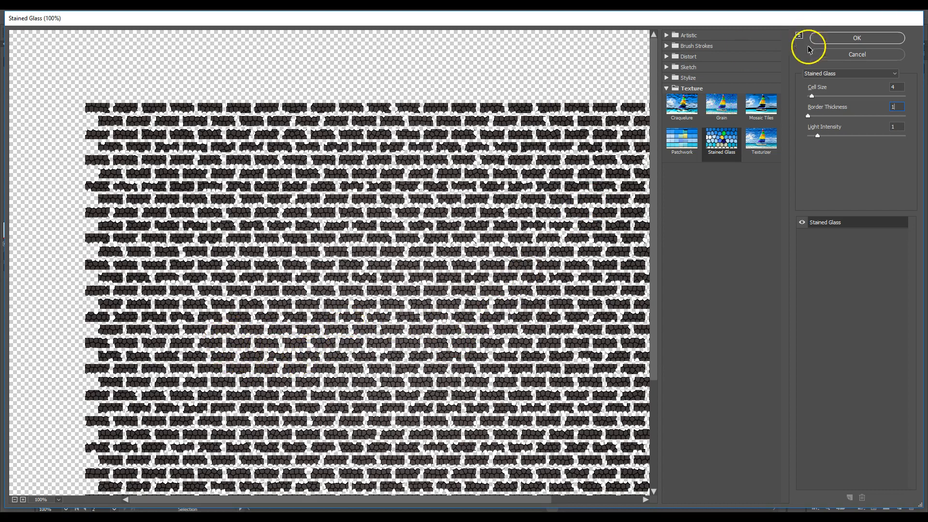
left_click(852, 41)
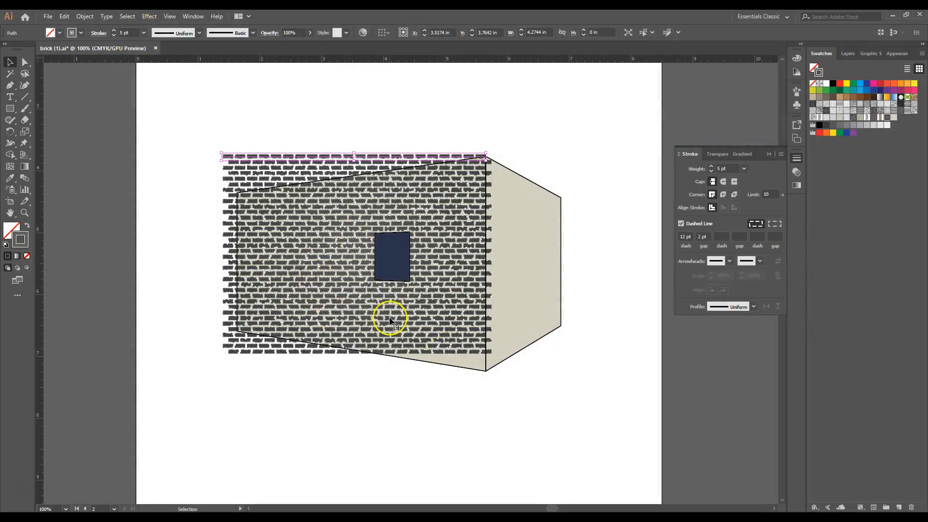
- Apply an artistic Sponge effect to the bricks with smoothness 5, then deselect them
left_click(150, 15)
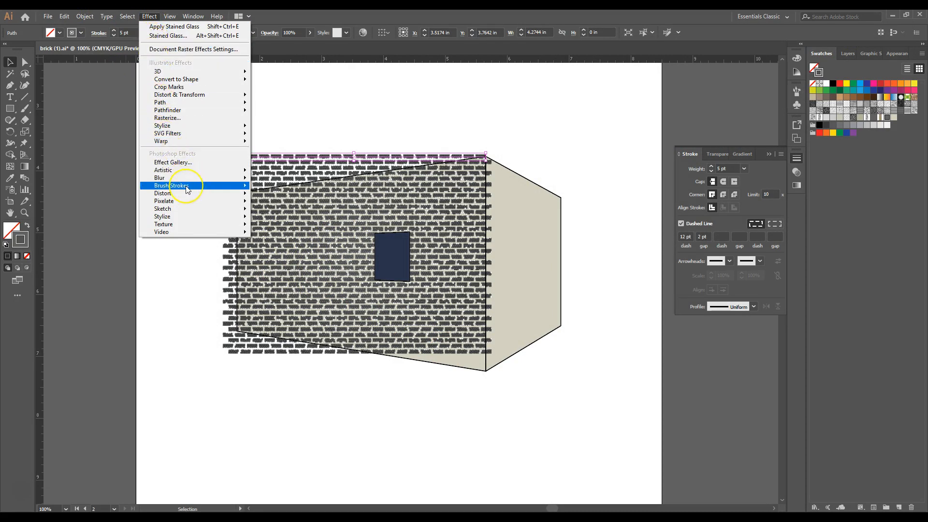
mouse_move(187, 189)
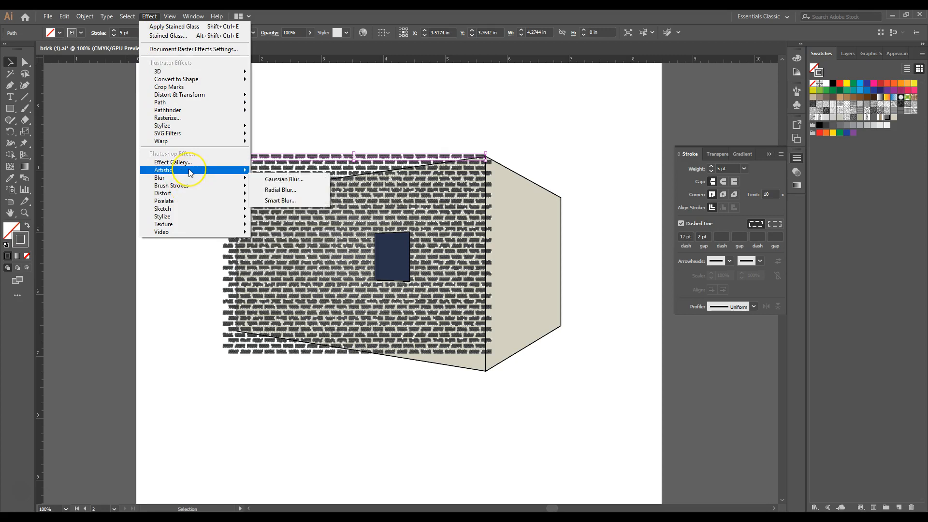
left_click(191, 172)
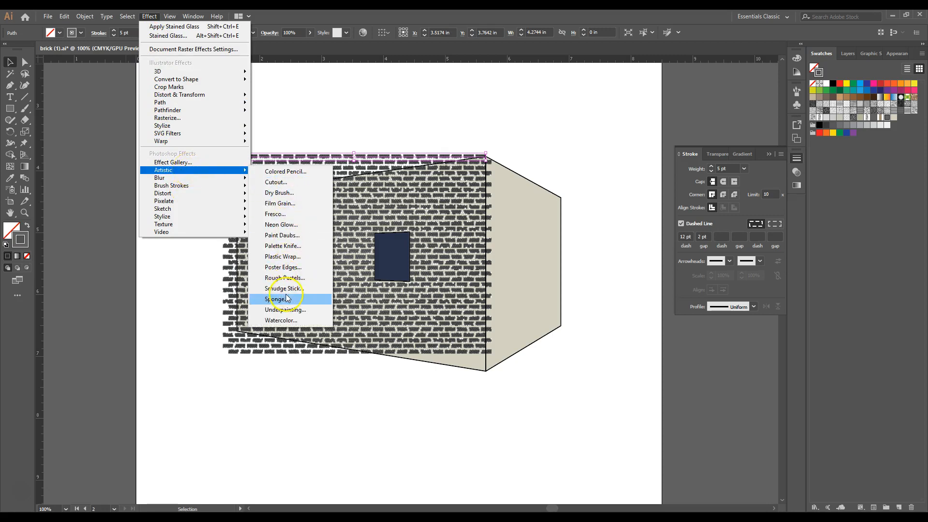
left_click(277, 298)
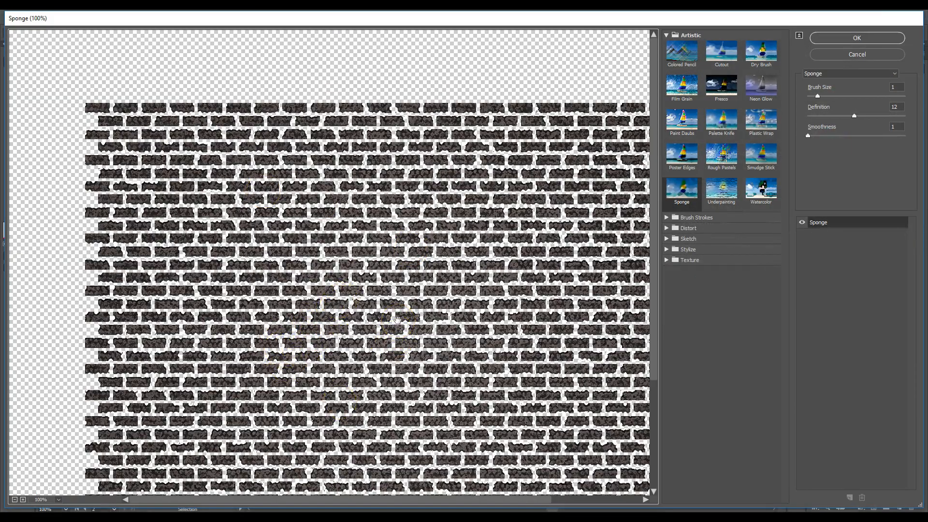
left_click_drag(399, 319, 369, 276)
left_click(898, 127)
left_click_drag(899, 128, 878, 128)
type("5")
left_click(865, 41)
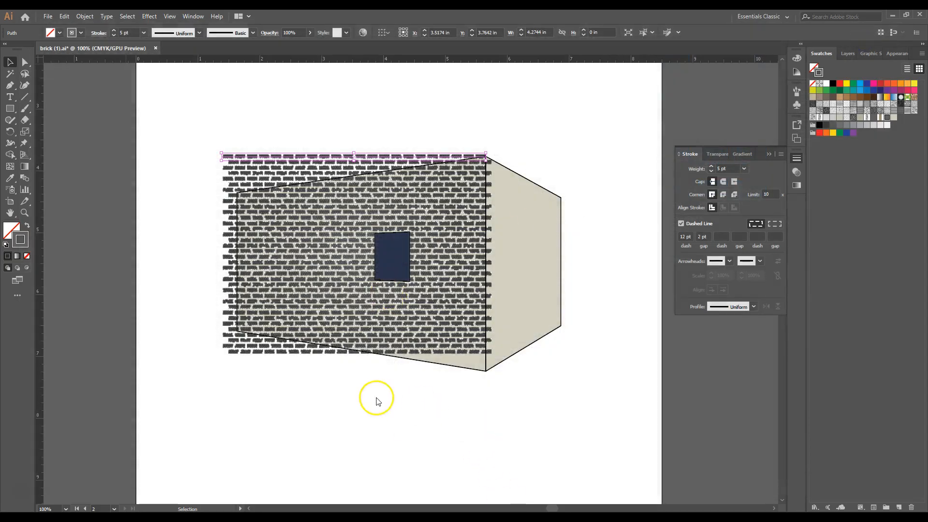
left_click(374, 412)
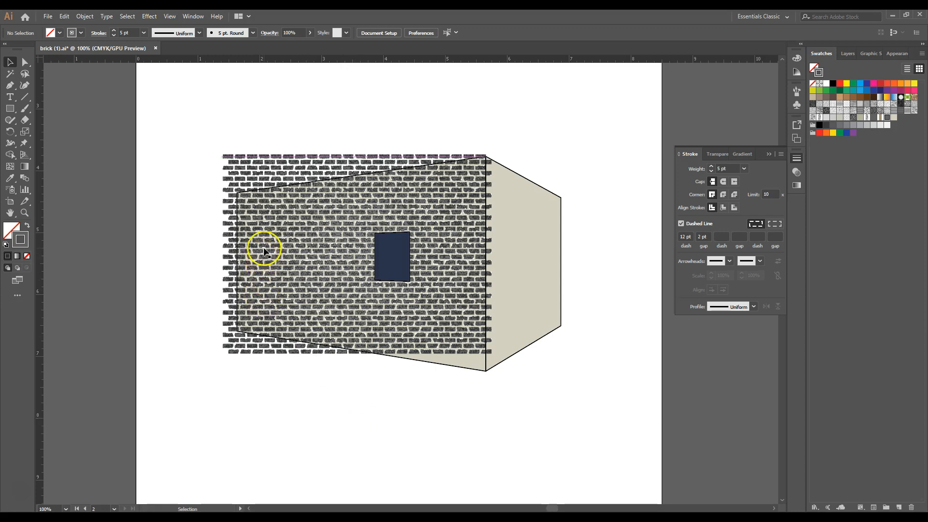
- Start a Drop Shadow effect on the bricks and set its X and Y offsets to 0.01 in
left_click(264, 156)
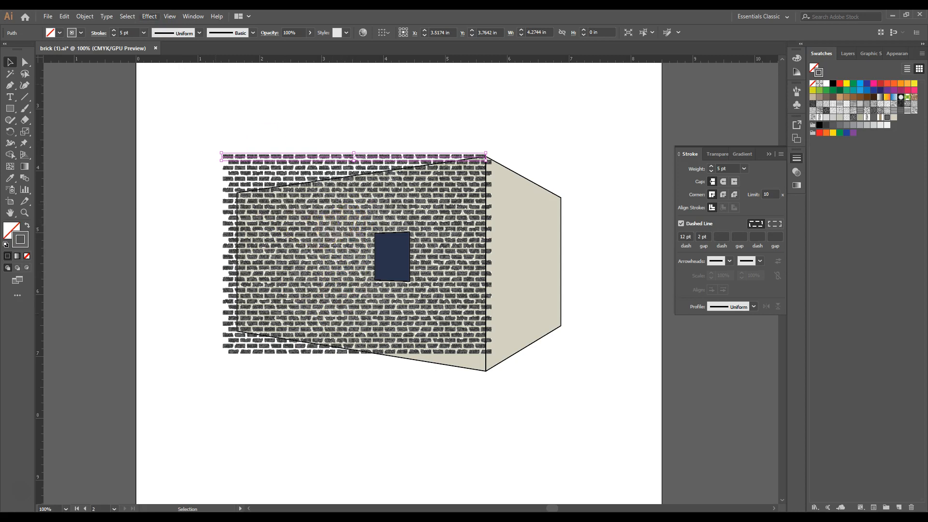
left_click(150, 16)
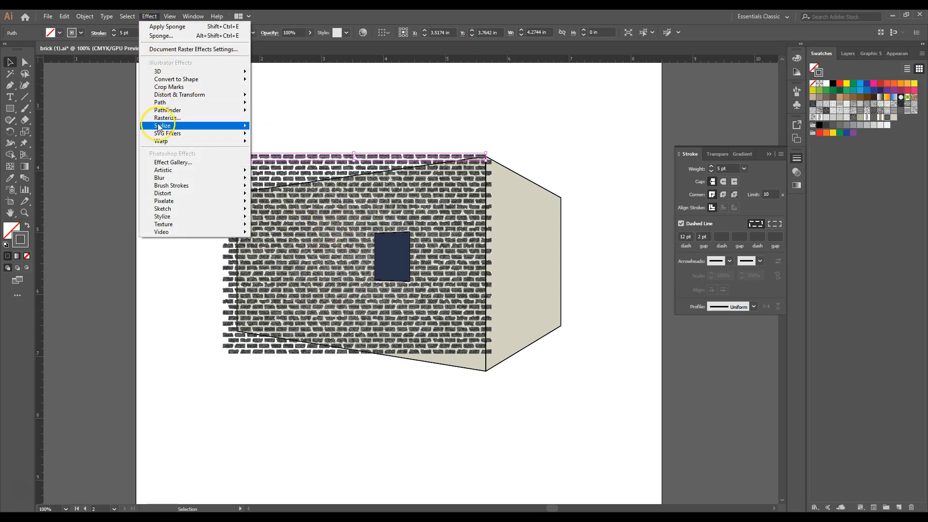
mouse_move(159, 126)
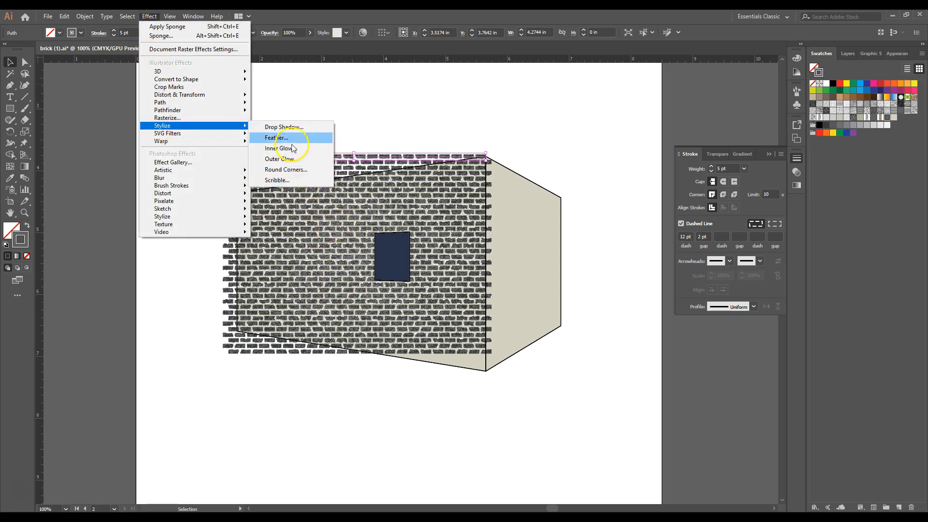
left_click(285, 127)
left_click_drag(74, 18, 475, 151)
left_click(457, 189)
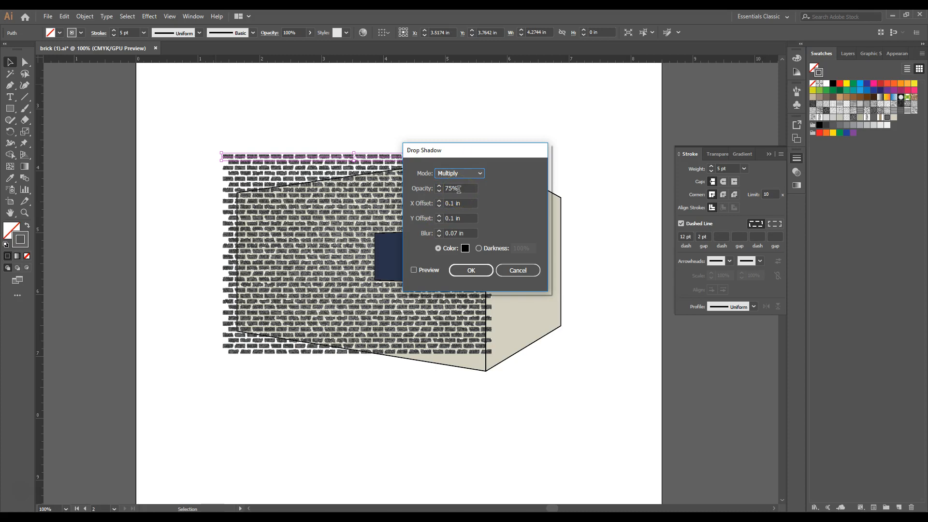
left_click(457, 208)
left_click(451, 204)
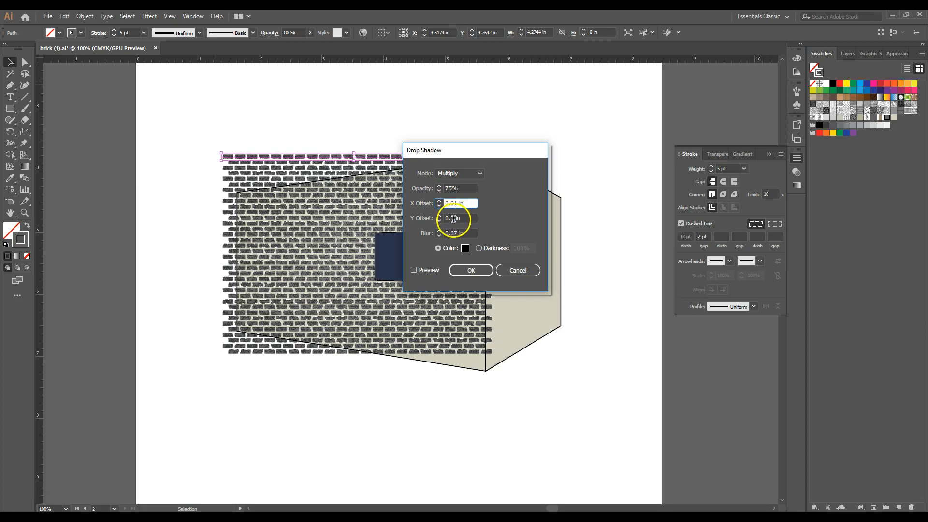
left_click(452, 219)
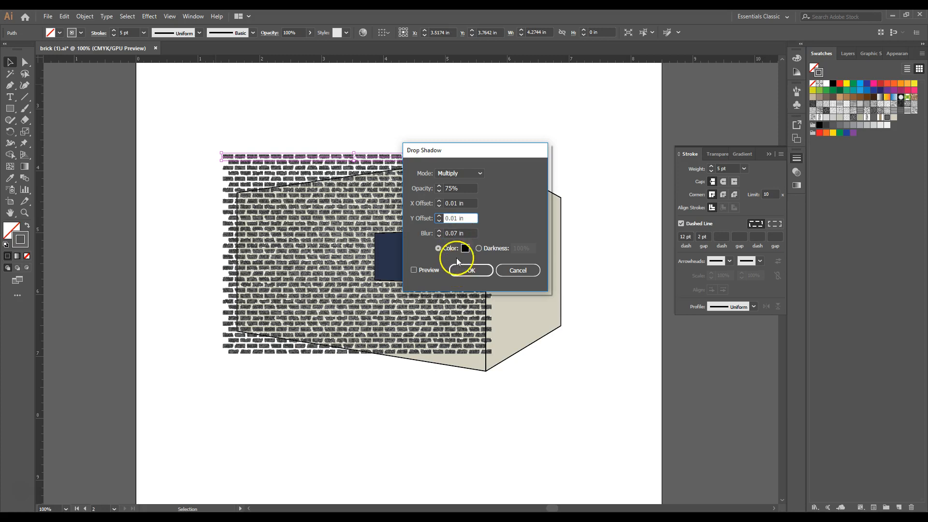
- Set the drop shadow's blur to 0, apply it, and inspect the brick texture up close
left_click(418, 235)
type("0")
left_click(472, 219)
left_click(467, 270)
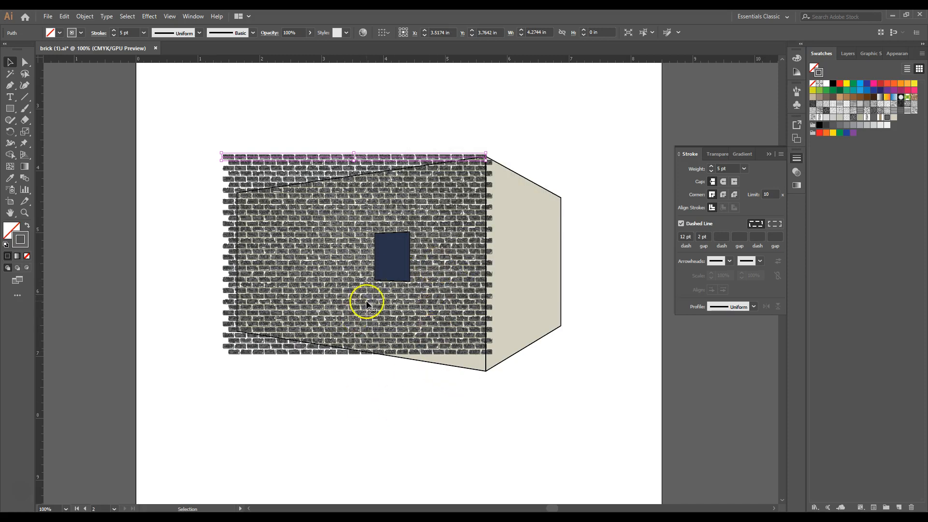
scroll(431, 233, "up", 3)
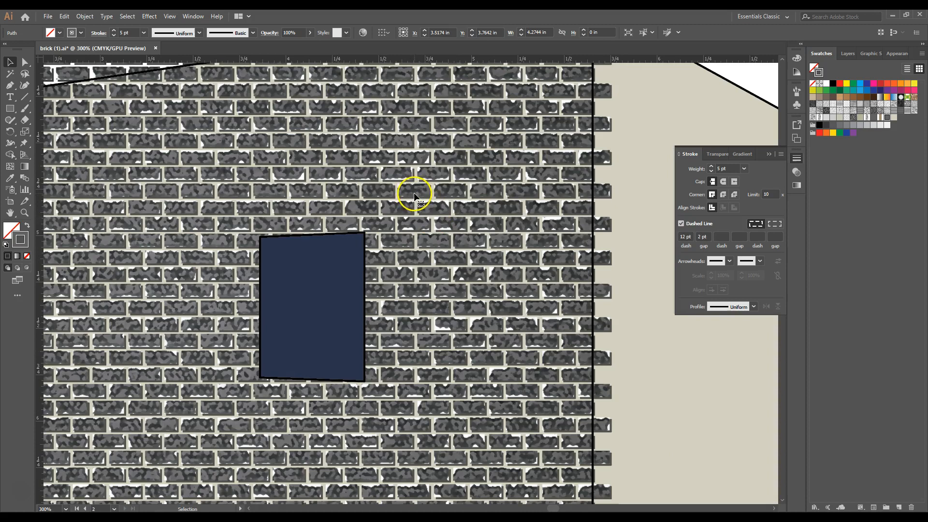
scroll(441, 244, "down", 2)
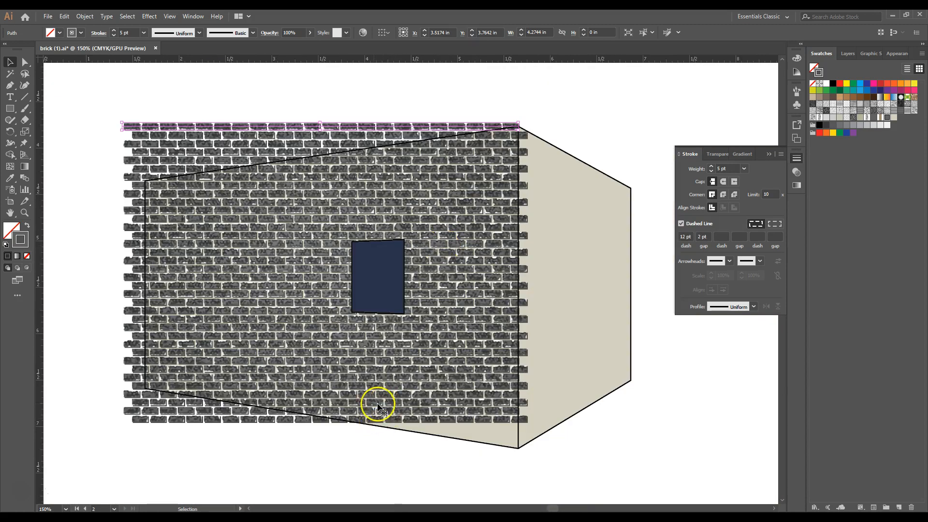
- Apply a Bulge warp to the brick path with 0% bend and 30% horizontal distortion, and move the effect below Drop Shadow in its appearance
left_click(169, 128)
scroll(254, 211, "down", 1)
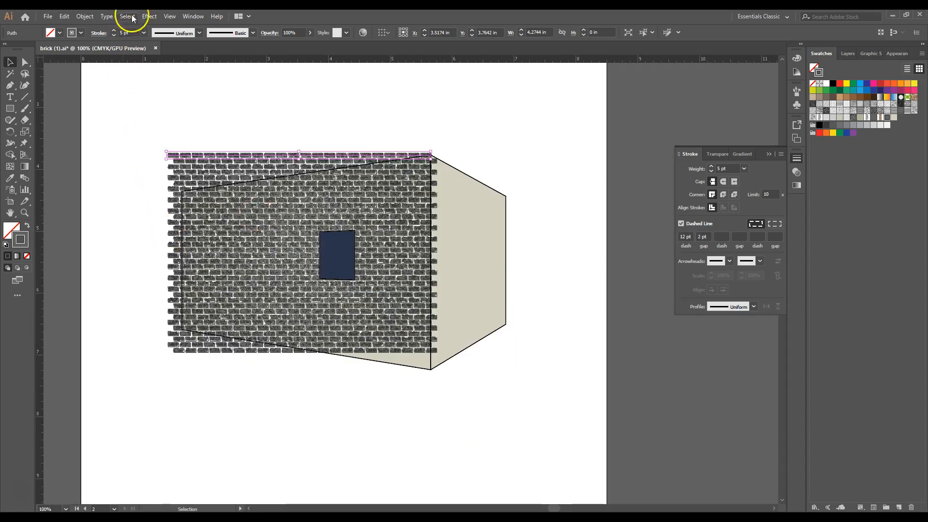
left_click(897, 53)
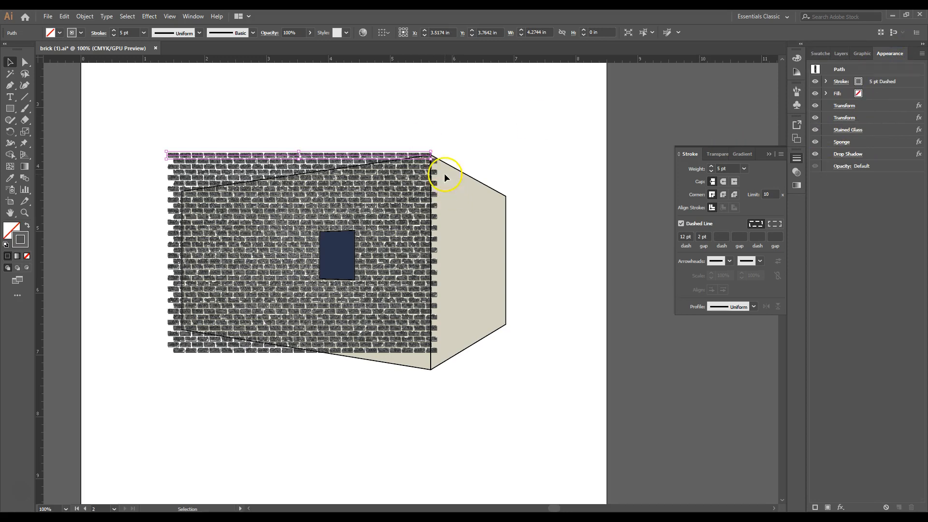
left_click(147, 16)
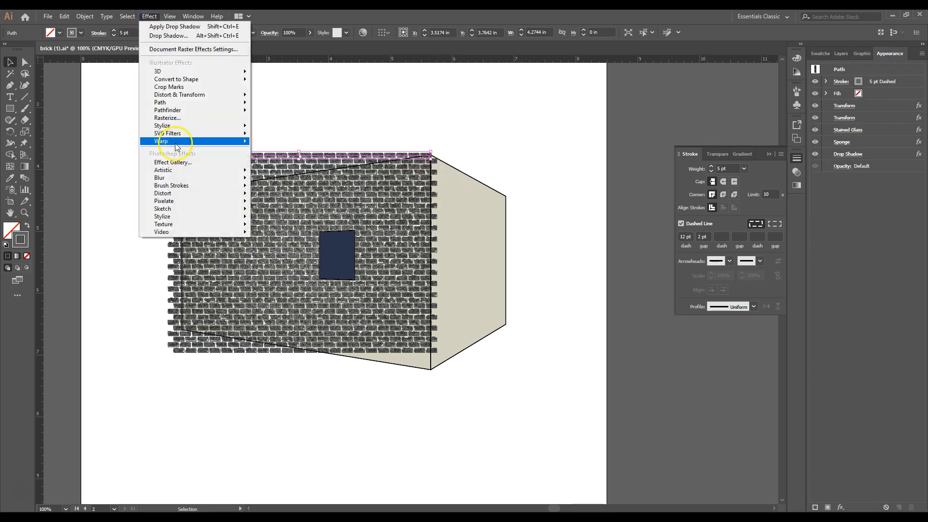
mouse_move(176, 146)
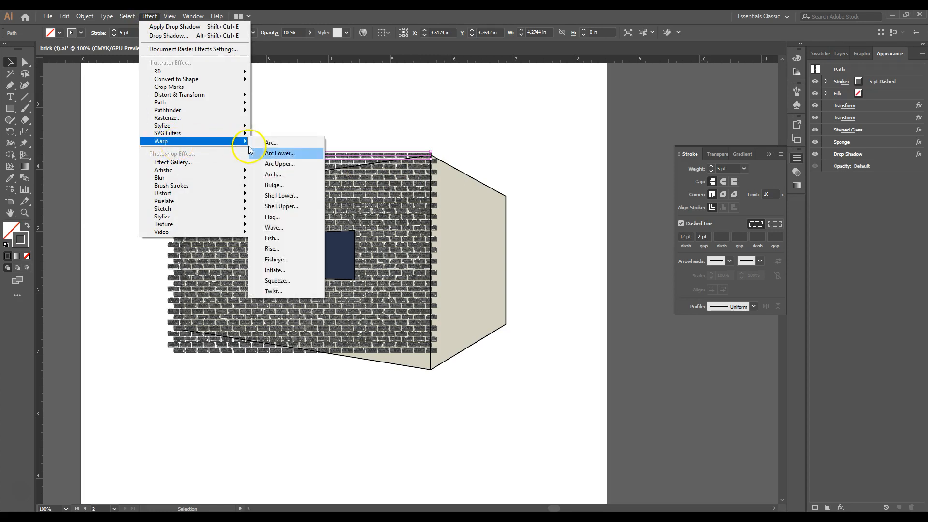
left_click(288, 186)
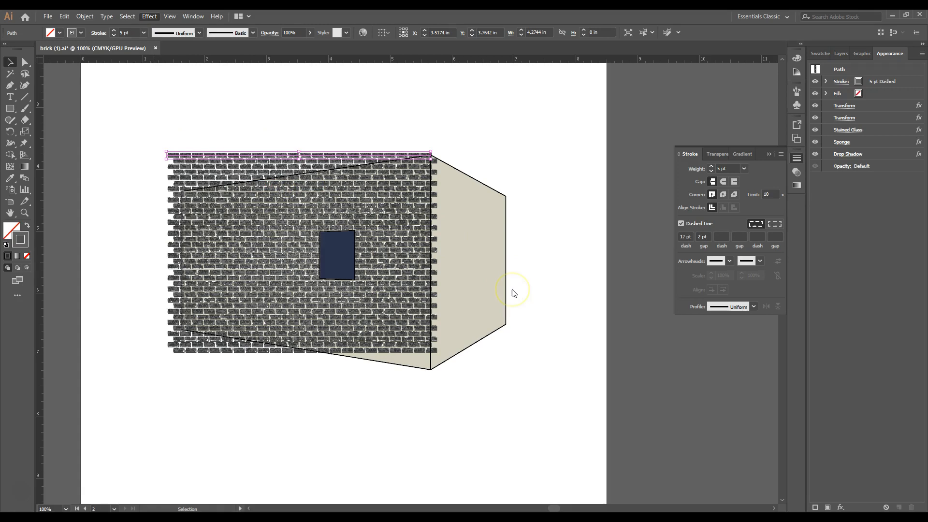
left_click_drag(75, 23, 494, 58)
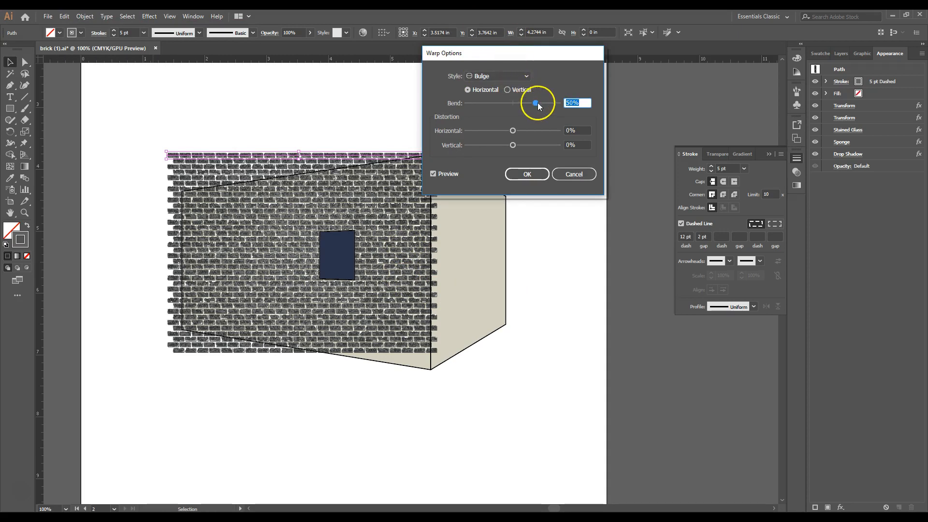
type("0")
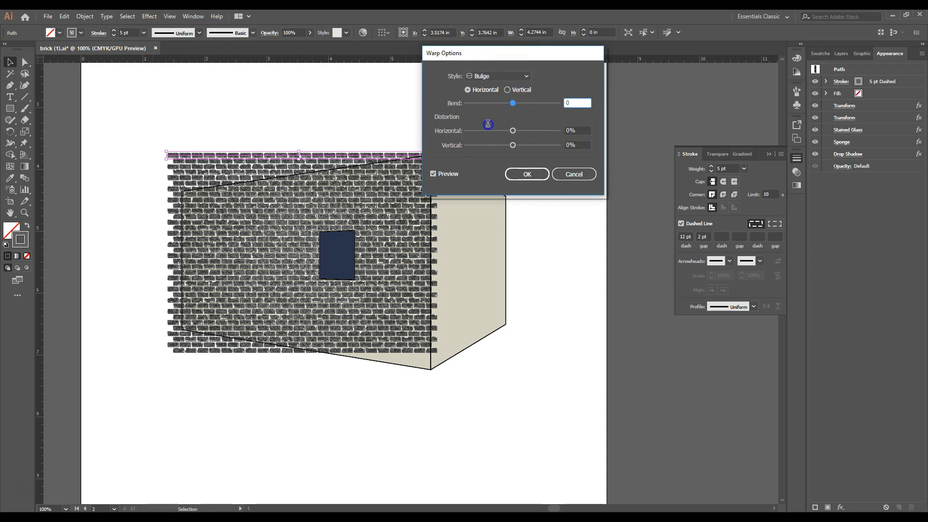
left_click(572, 130)
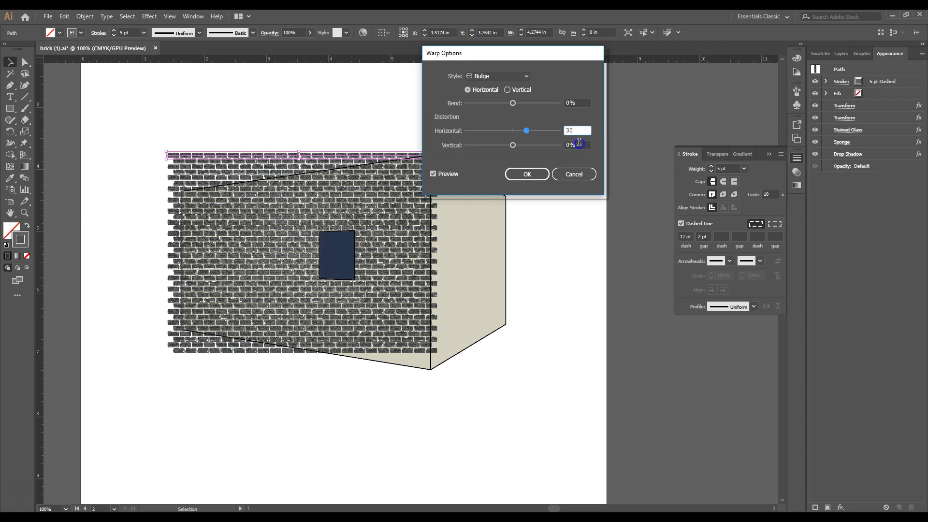
left_click(579, 145)
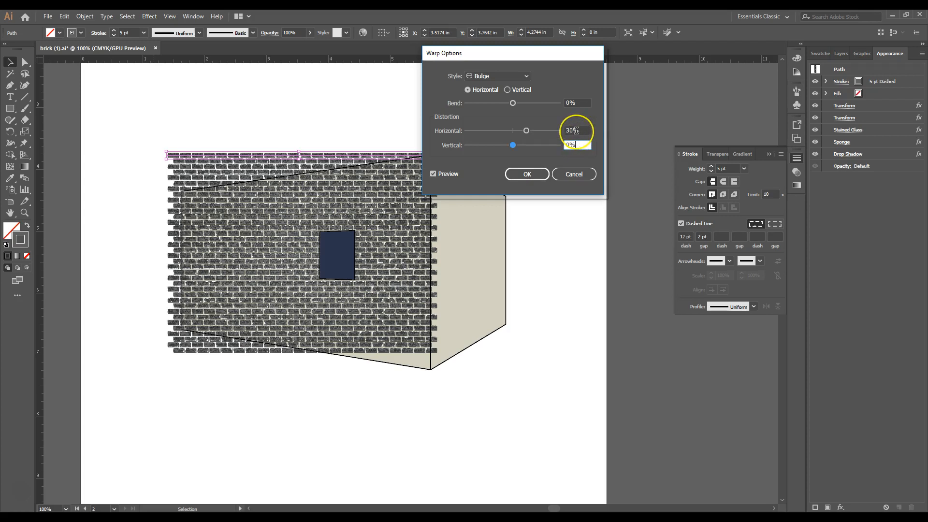
left_click(525, 174)
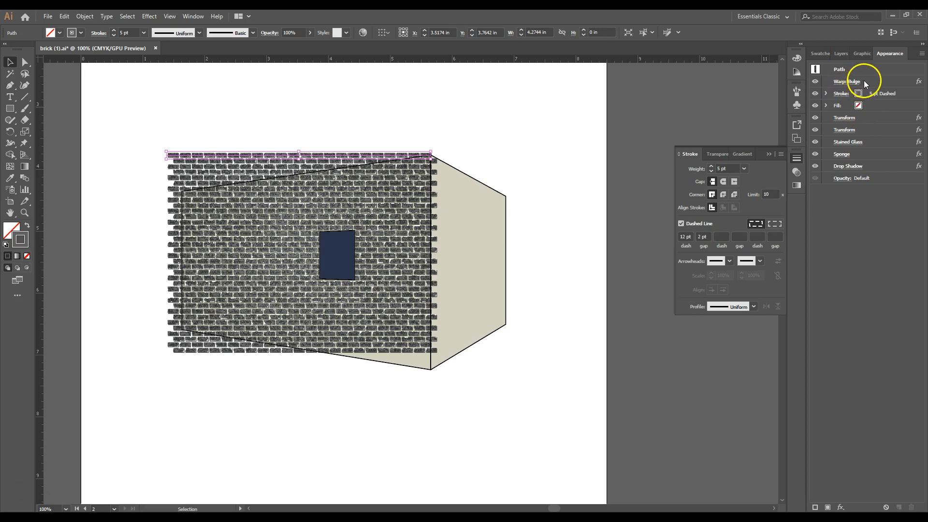
left_click_drag(871, 85, 869, 172)
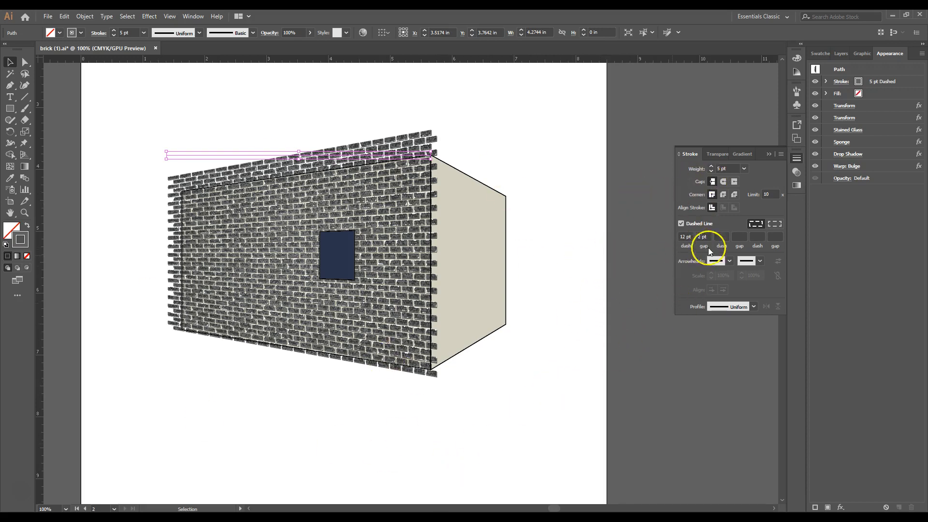
- Make a clipping opacity mask for the warped bricks and activate the mask for editing
left_click(797, 172)
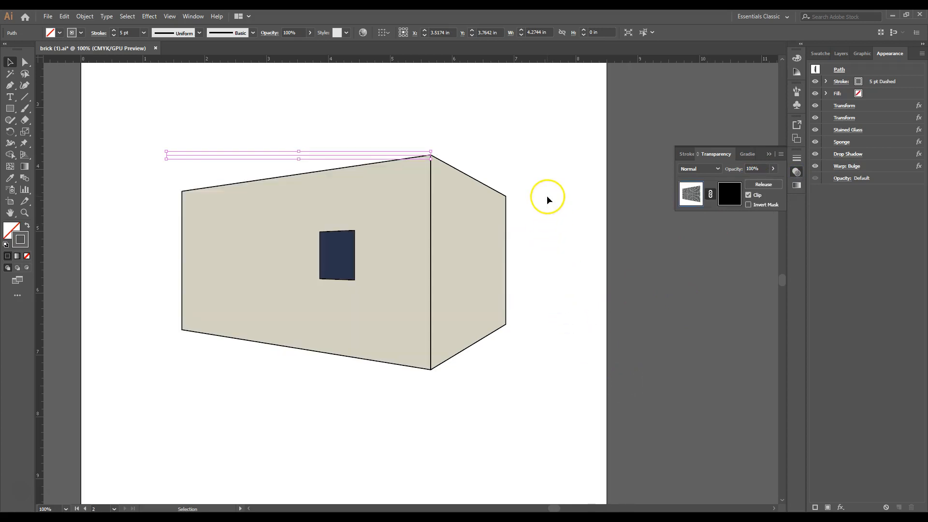
left_click(547, 196)
left_click(374, 209)
left_click(727, 194)
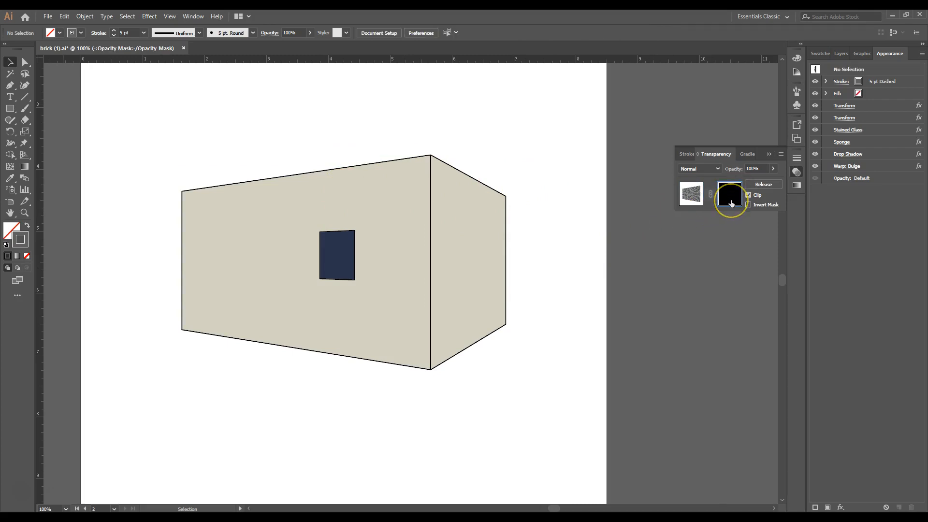
- Set the drawing colors for the mask shape to a white fill with no stroke
double_click(11, 230)
left_click(189, 196)
left_click_drag(189, 196, 161, 121)
left_click(407, 146)
left_click(80, 235)
left_click(21, 240)
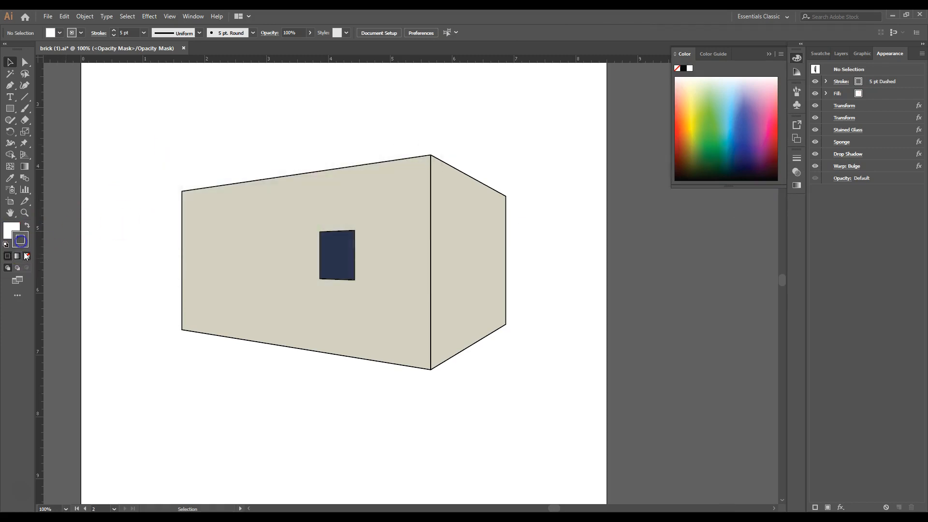
key("slash")
left_click(11, 228)
- Draw a closed four-point mask shape with the Pen tool along the corners of the building's left wall
left_click(10, 85)
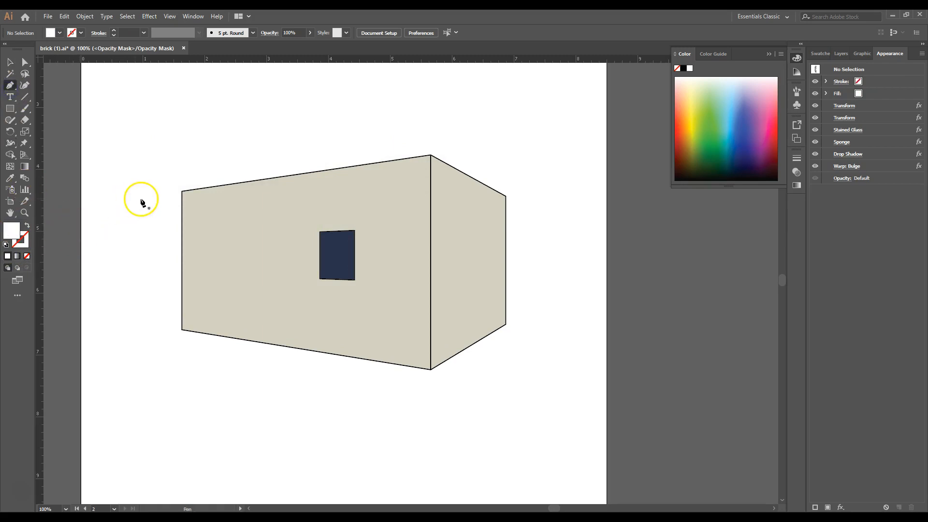
left_click(183, 192)
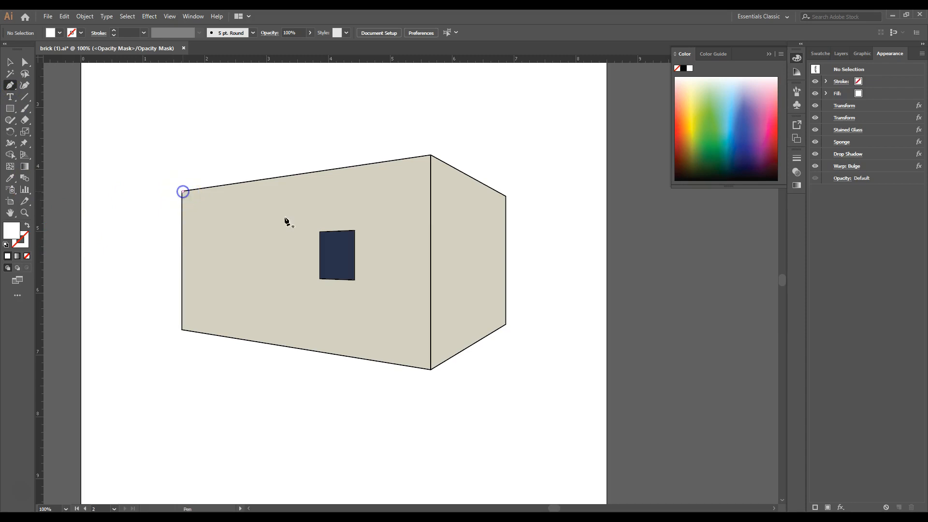
left_click(431, 155)
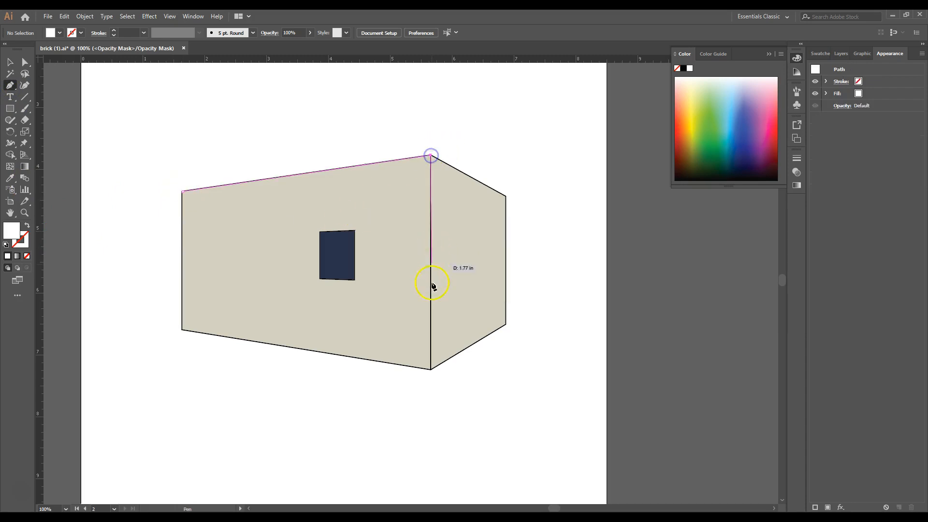
left_click(431, 371)
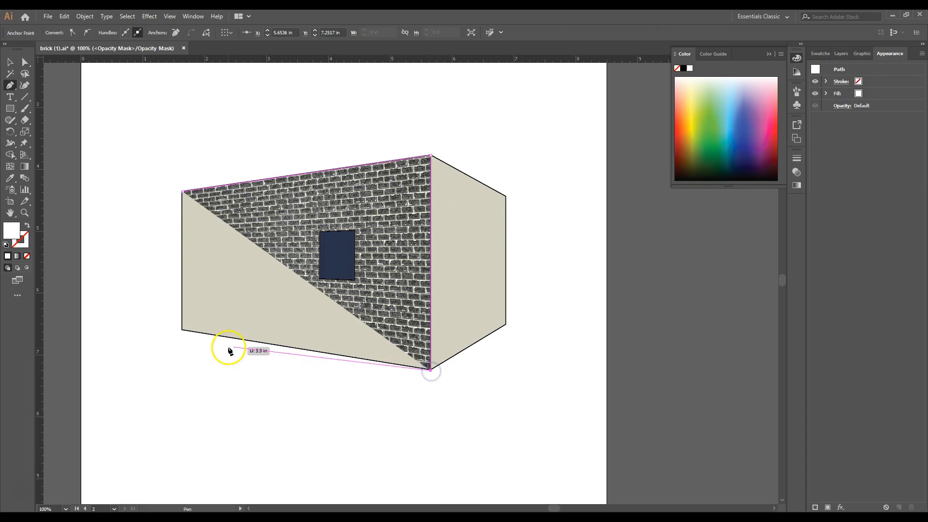
left_click(182, 331)
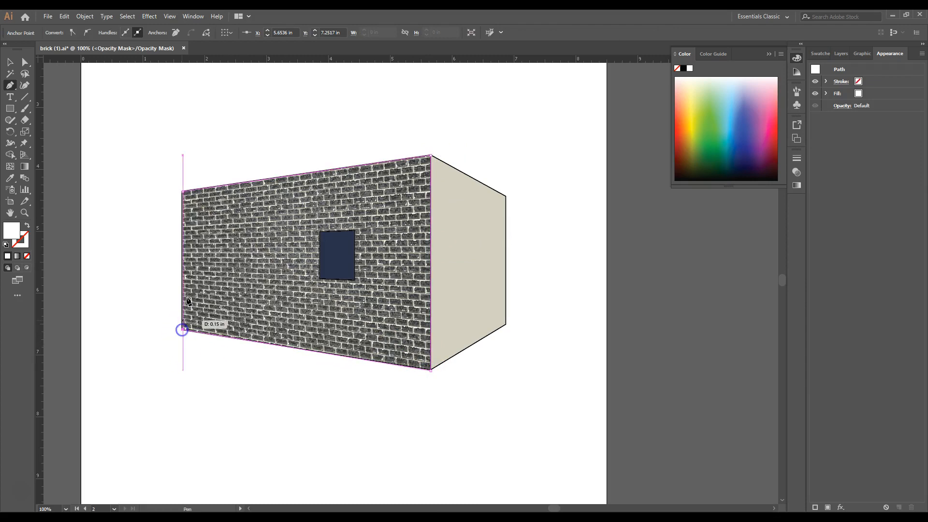
left_click(183, 192)
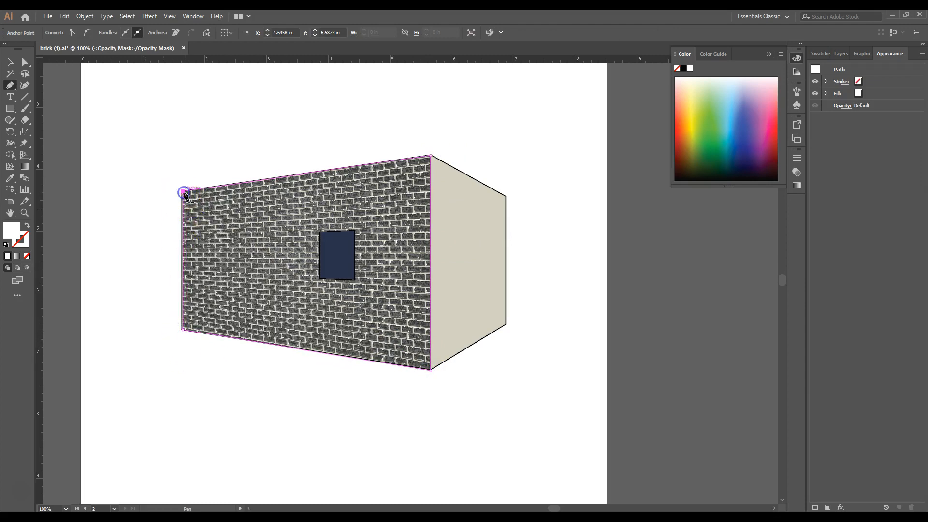
- Leave opacity mask editing by returning to the brick artwork, then deselect everything
left_click(796, 173)
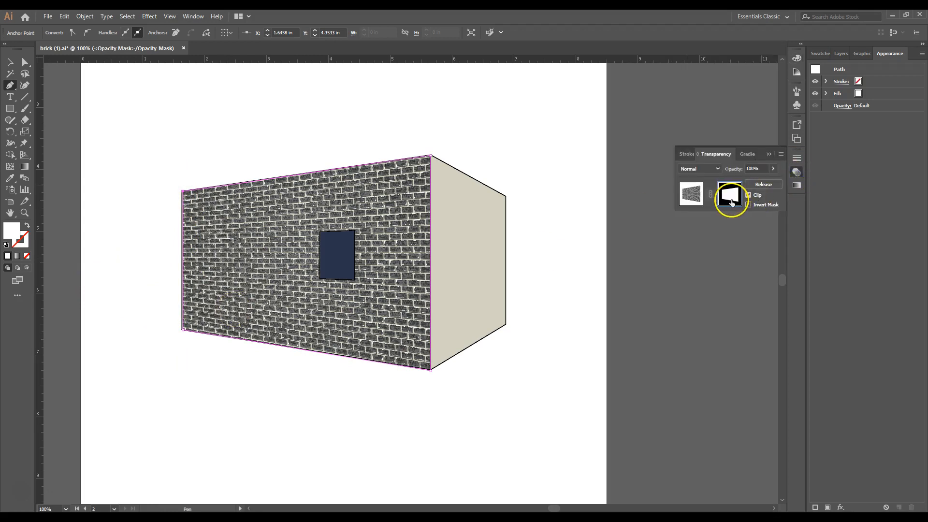
left_click(697, 202)
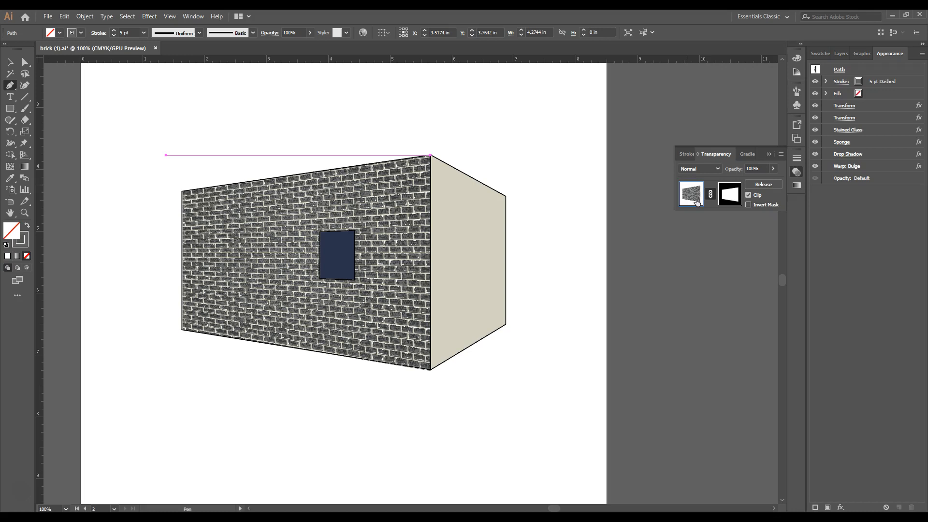
left_click(10, 63)
left_click(201, 228)
left_click(274, 412)
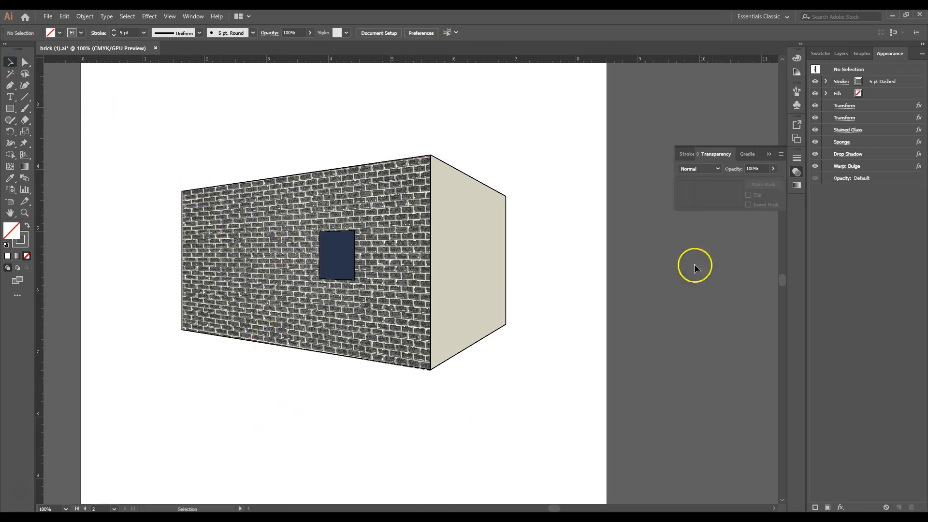
- Make the brick wall 2 layer the active layer
left_click(841, 54)
left_click(863, 99)
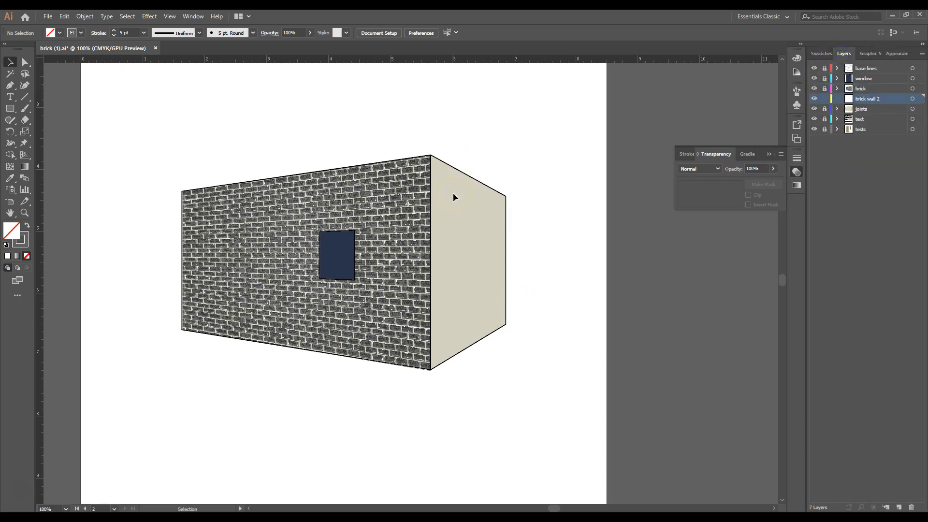